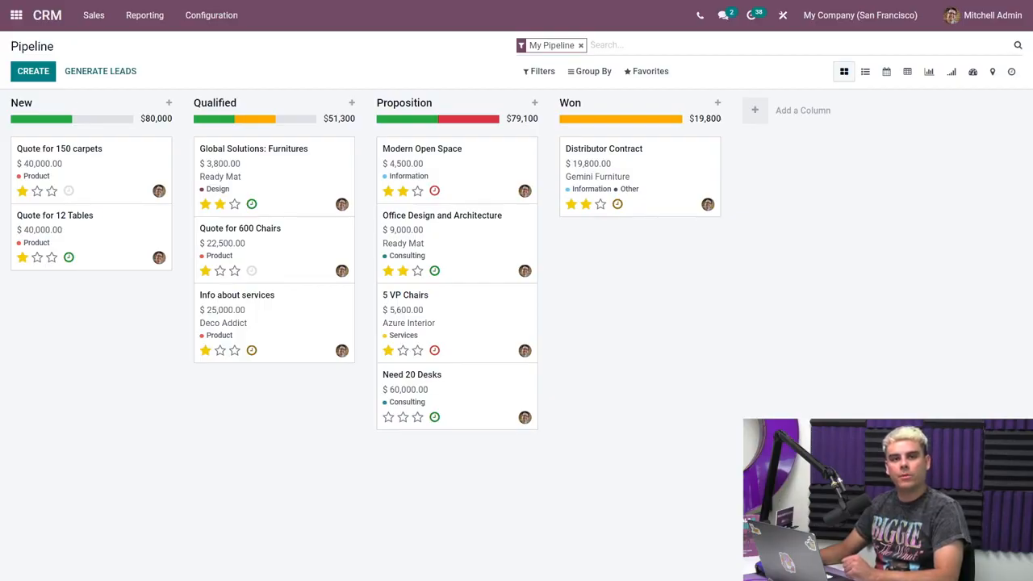
Review the scheduled activities on the Global Solutions: Furnitures, Info about services and 5 VP Chairs opportunities.
{"action": "left_click", "coordinate": [253, 205]}
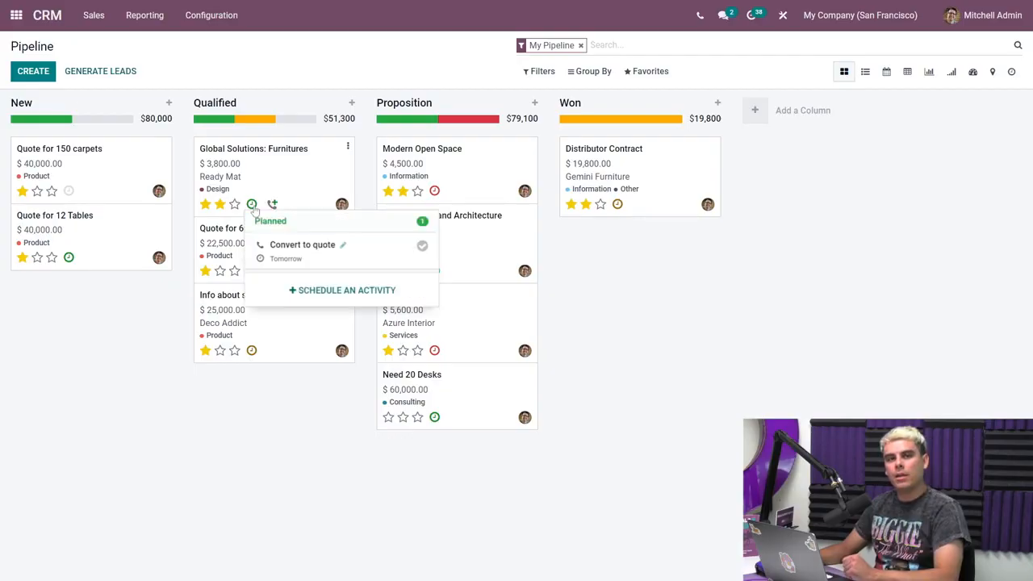
{"action": "left_click", "coordinate": [254, 208]}
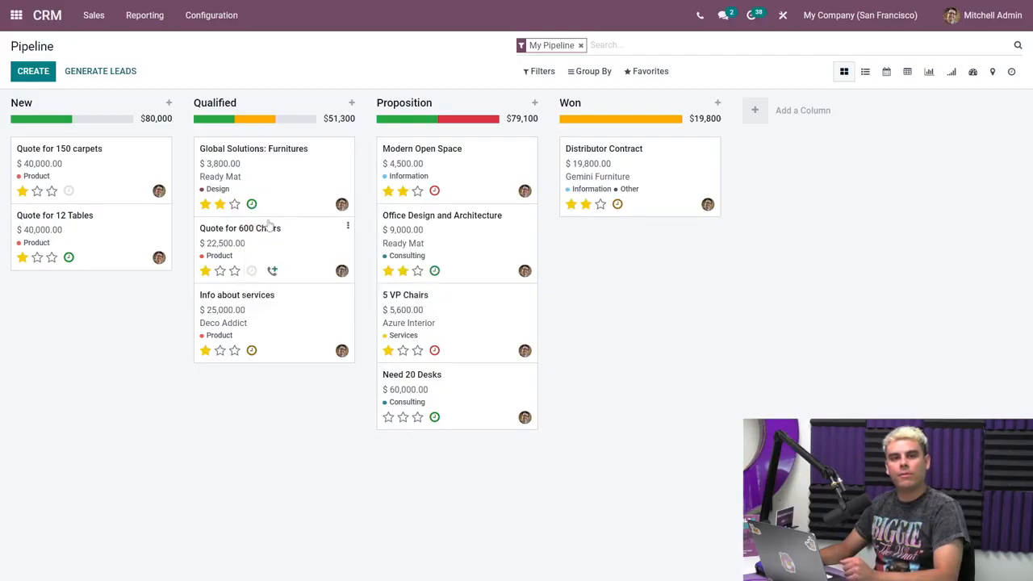
{"action": "left_click", "coordinate": [252, 353]}
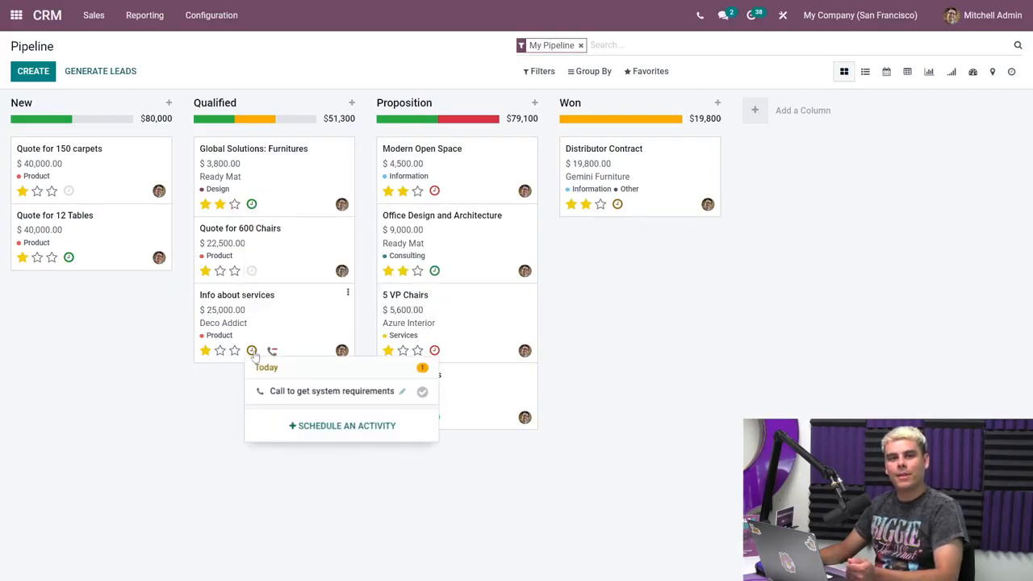
{"action": "left_click", "coordinate": [253, 353]}
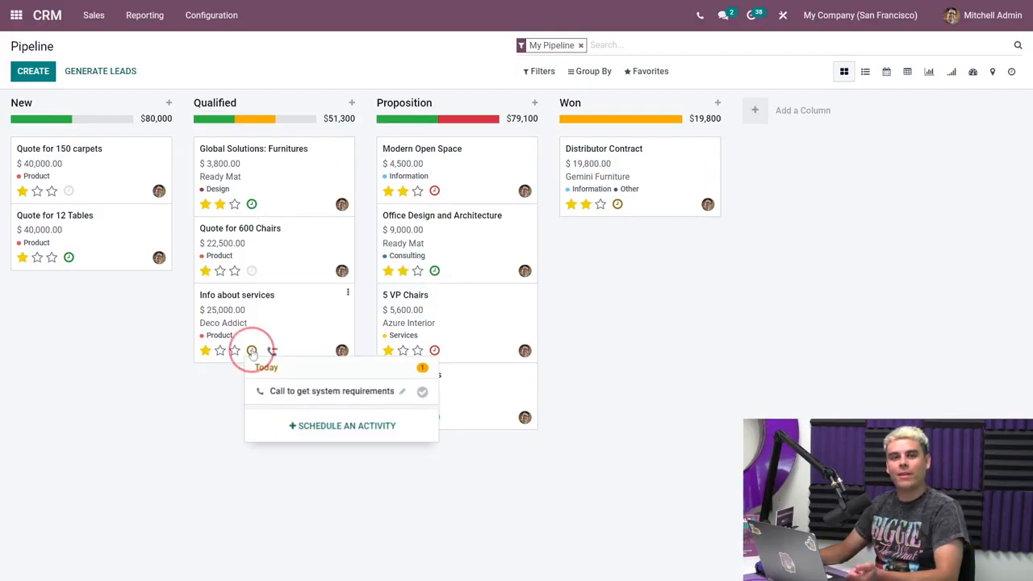
{"action": "left_click", "coordinate": [435, 352]}
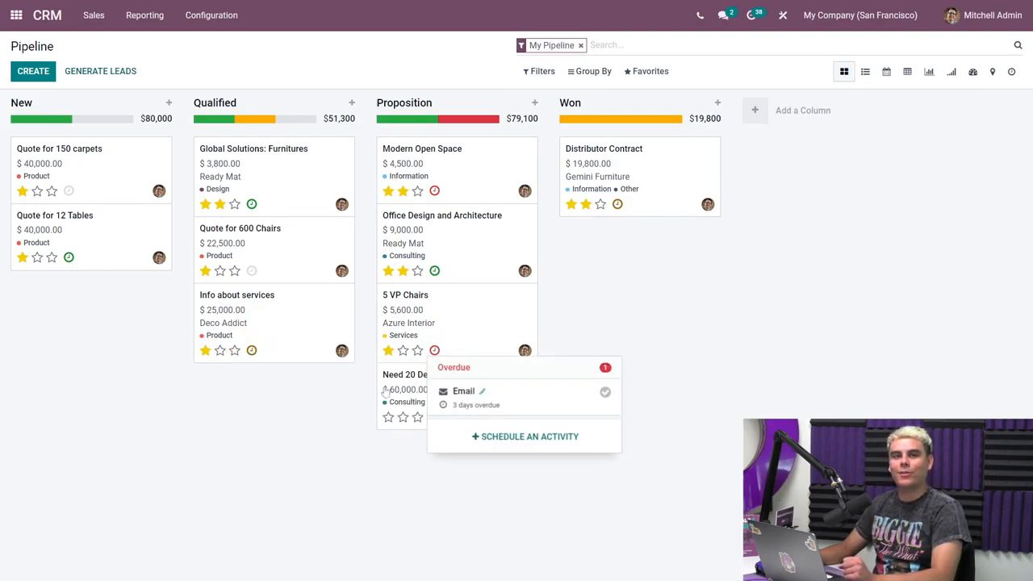
{"action": "left_click", "coordinate": [339, 386]}
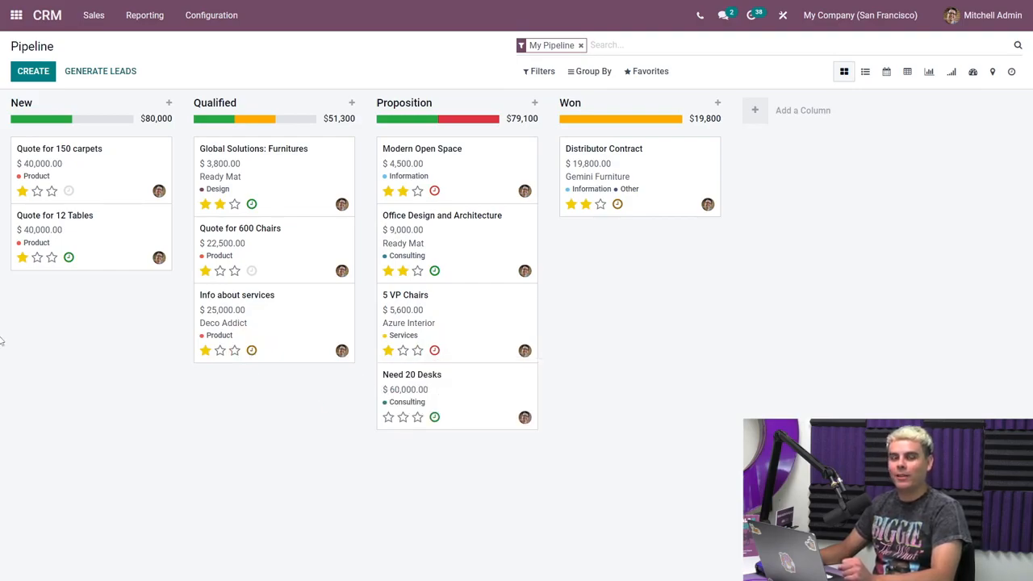
Filter the Proposition stage by planned activities and by overdue ones, and clear the filter.
{"action": "mouse_move", "coordinate": [43, 129]}
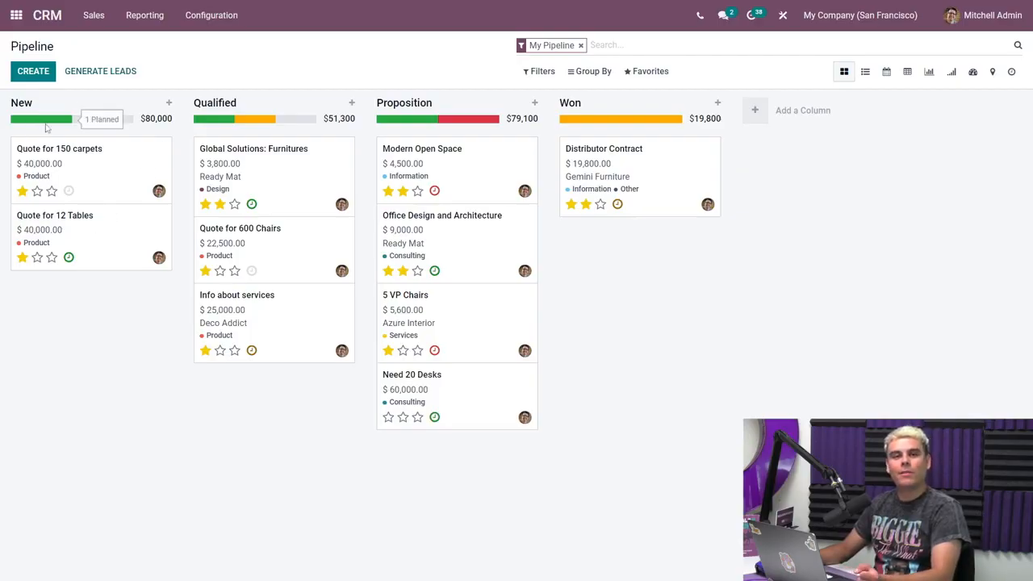
{"action": "mouse_move", "coordinate": [464, 129]}
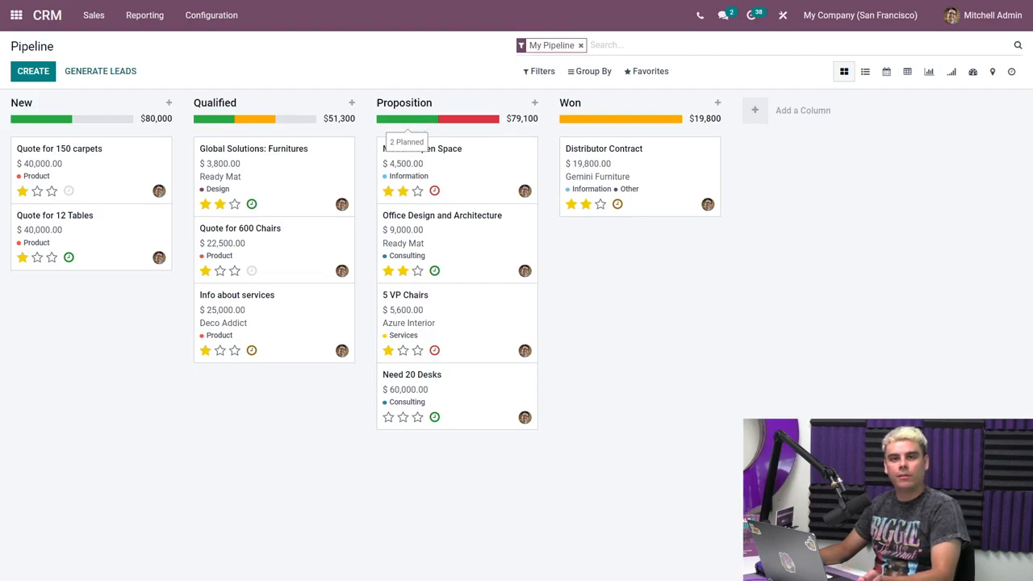
{"action": "left_click", "coordinate": [404, 119]}
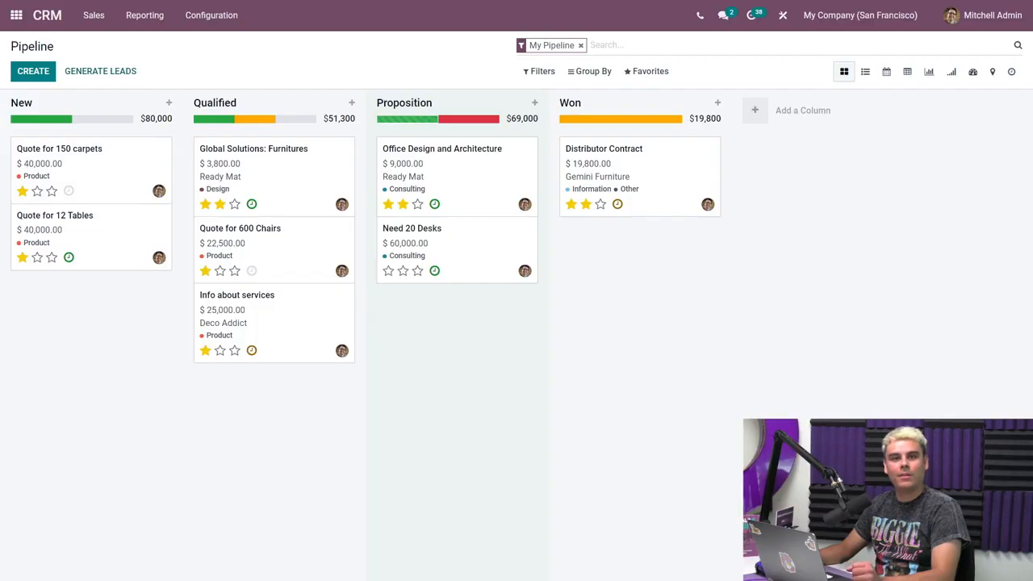
{"action": "left_click", "coordinate": [445, 122]}
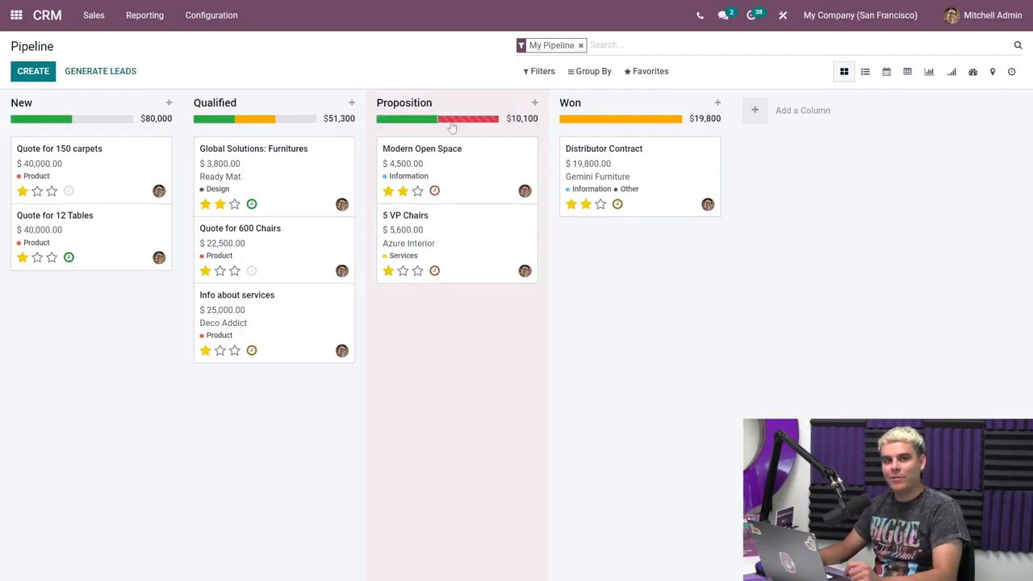
{"action": "left_click", "coordinate": [450, 118]}
Schedule a Call activity on the Quote for 150 carpets opportunity with due date 09/19/2022 and save it.
{"action": "mouse_move", "coordinate": [134, 121]}
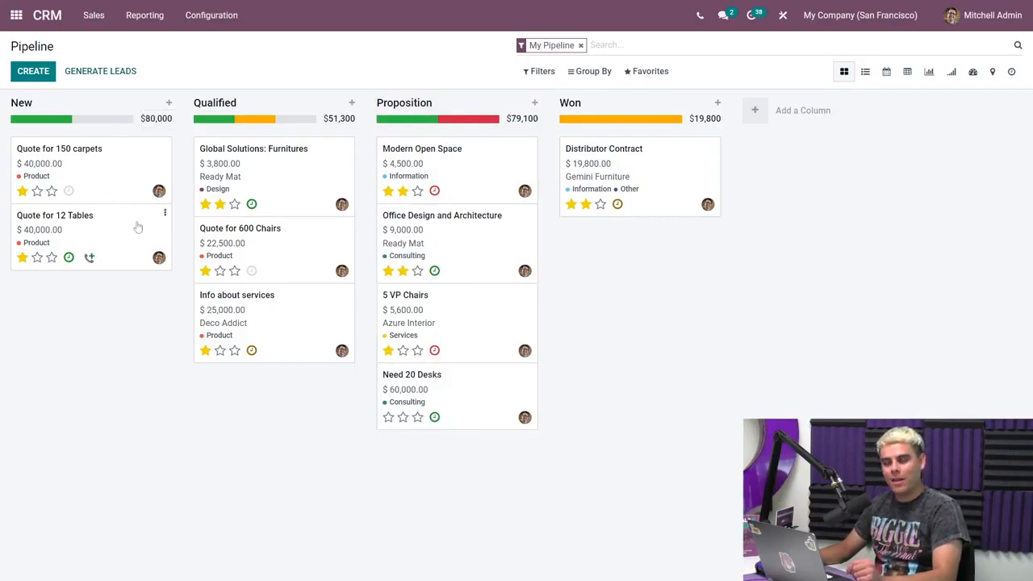
{"action": "left_click", "coordinate": [68, 192]}
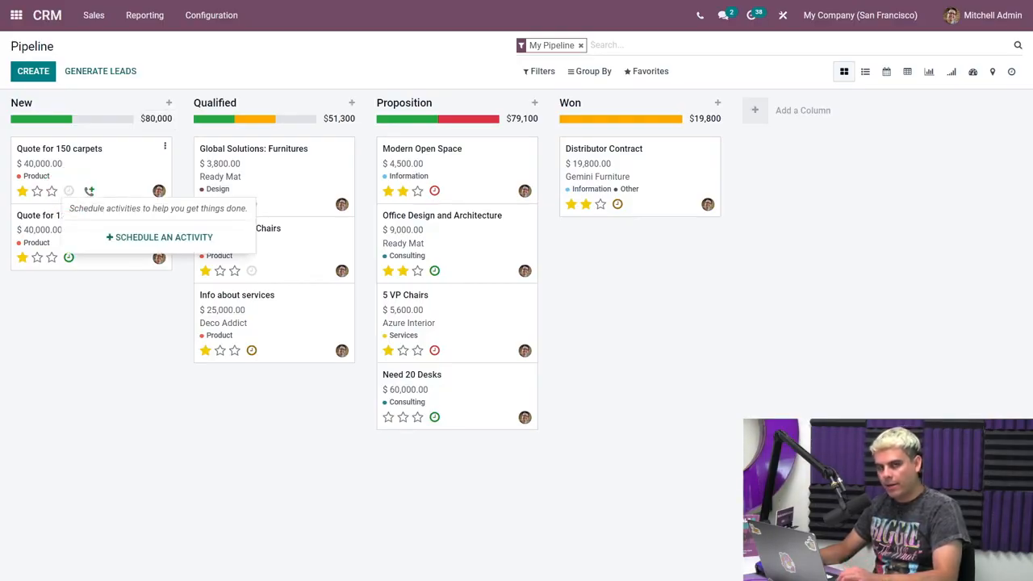
{"action": "left_click", "coordinate": [117, 237]}
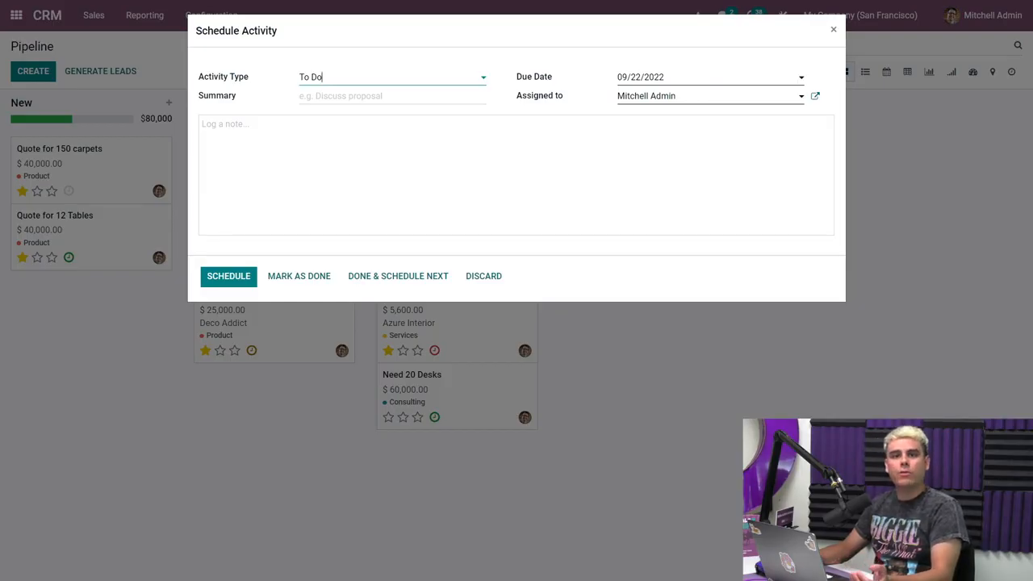
{"action": "left_click", "coordinate": [479, 81]}
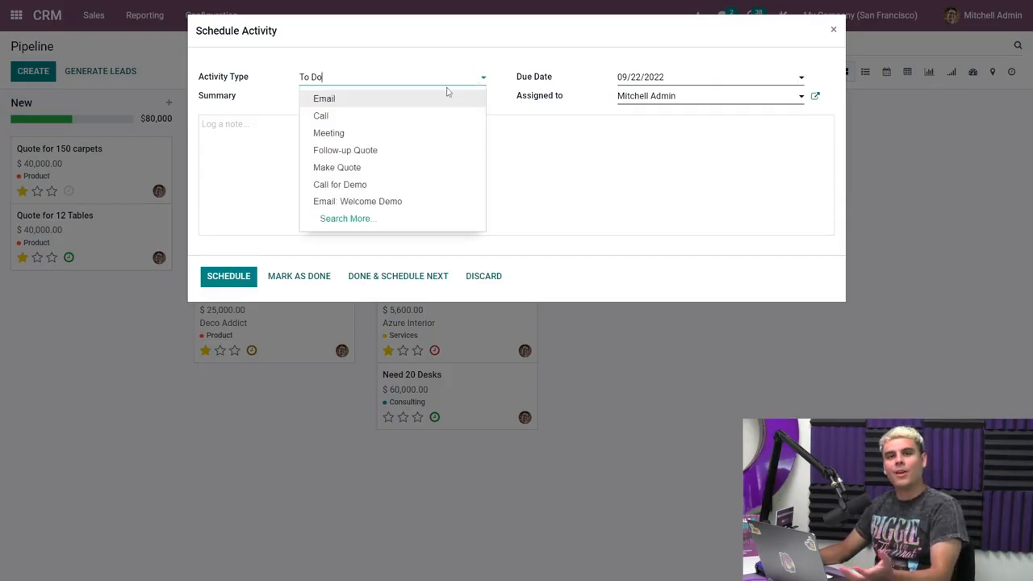
{"action": "left_click", "coordinate": [417, 119]}
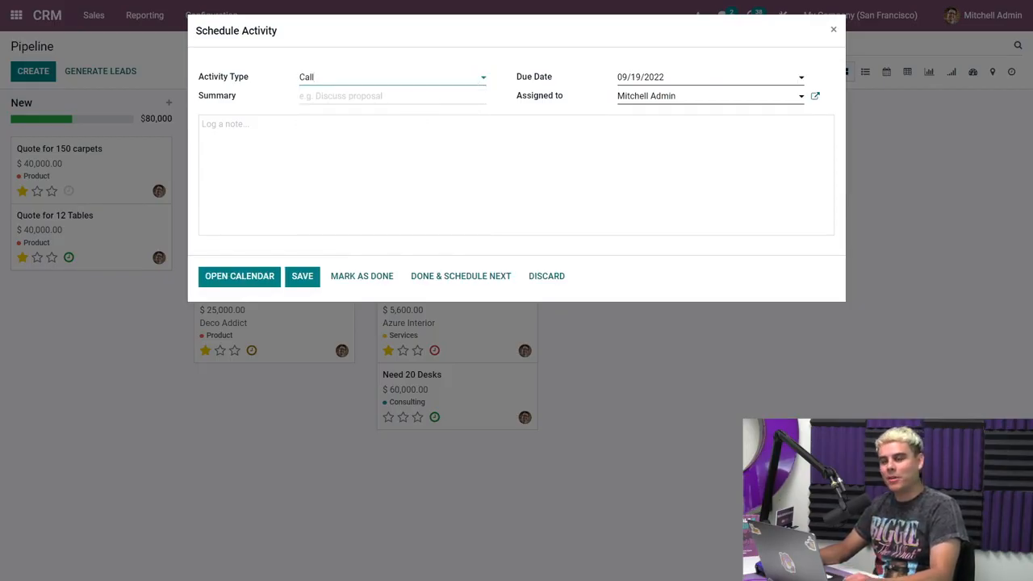
{"action": "left_click", "coordinate": [394, 118]}
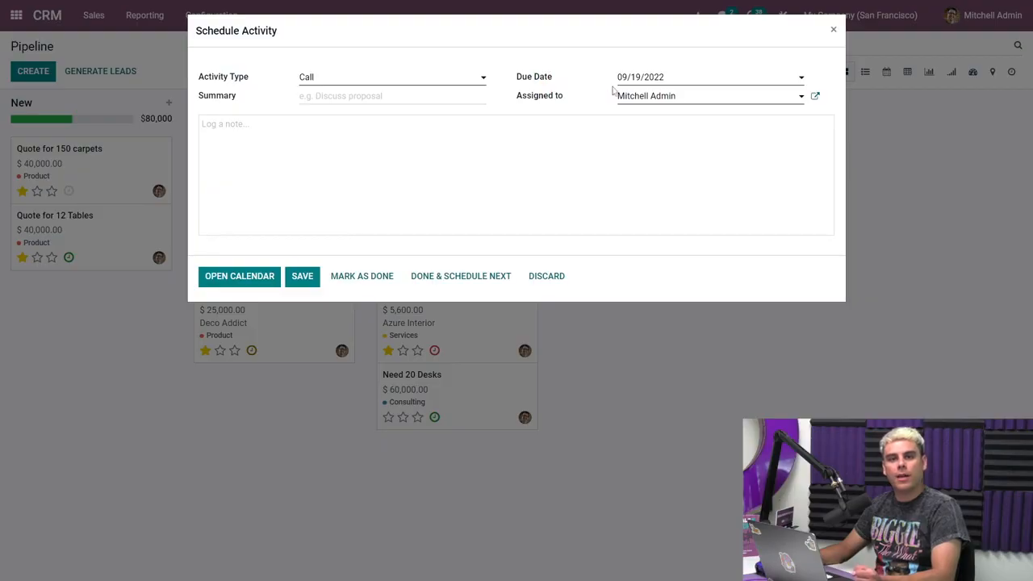
{"action": "left_click", "coordinate": [693, 85]}
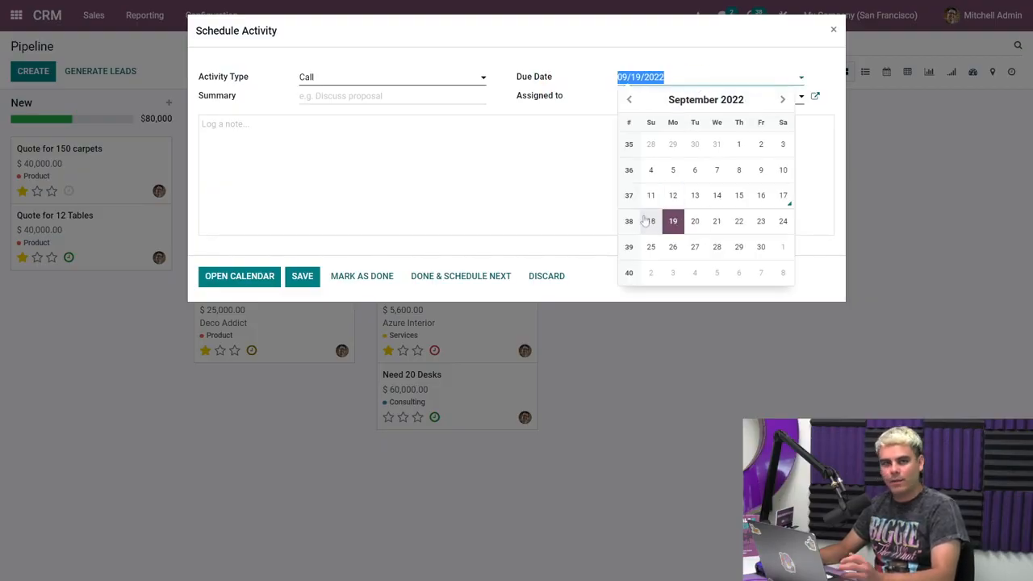
{"action": "left_click", "coordinate": [673, 222]}
{"action": "left_click", "coordinate": [300, 277]}
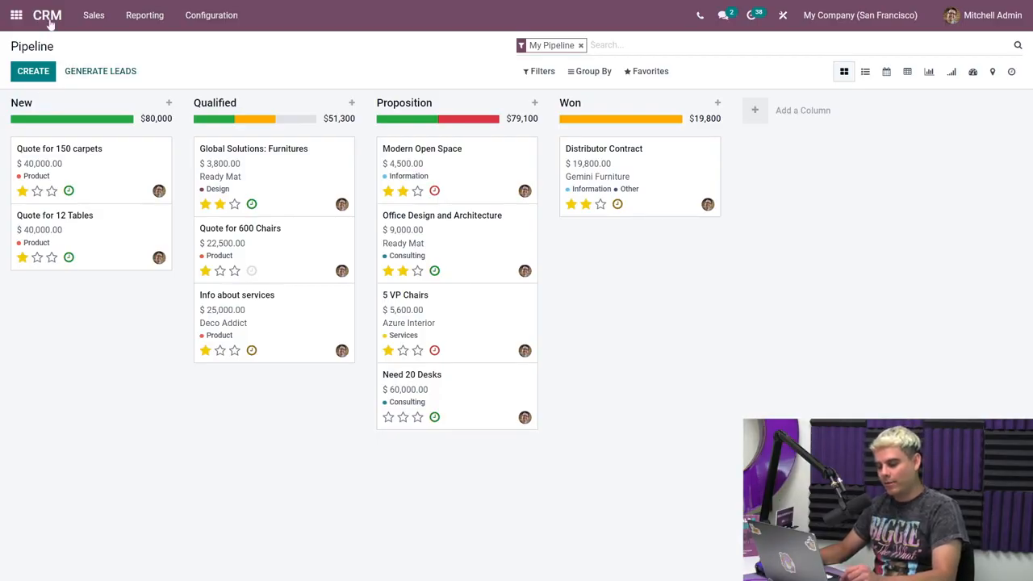
Open the My Activities list and check which optional columns can be shown.
{"action": "left_click", "coordinate": [96, 22]}
{"action": "left_click", "coordinate": [112, 61]}
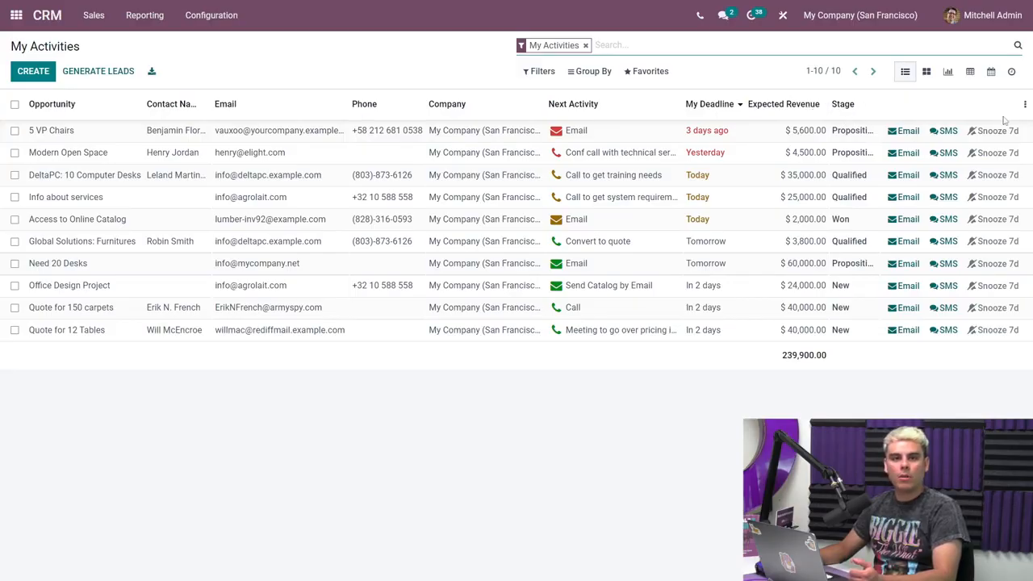
{"action": "left_click", "coordinate": [1025, 105]}
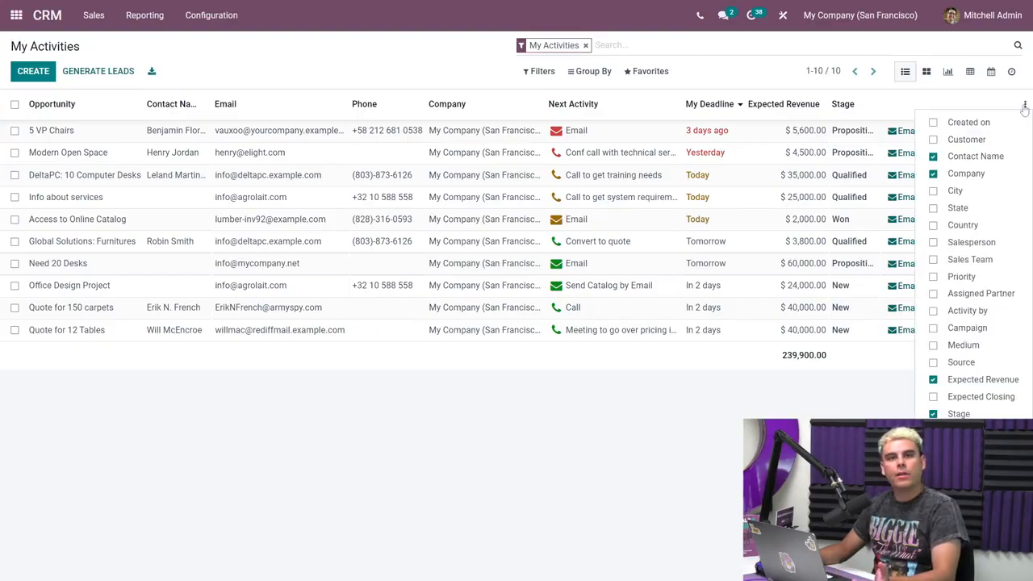
{"action": "left_click", "coordinate": [1024, 105]}
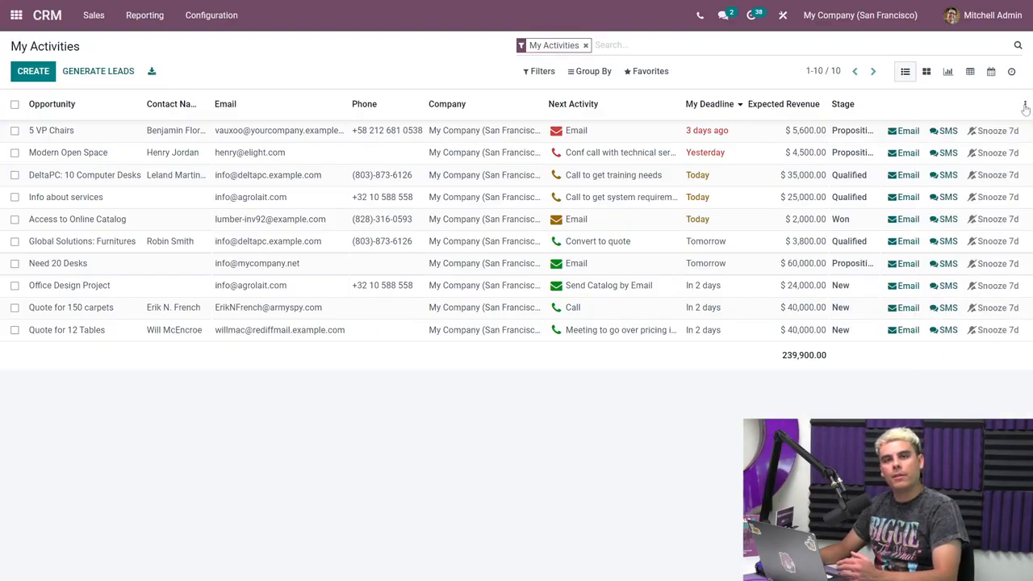
{"action": "left_click", "coordinate": [1024, 106]}
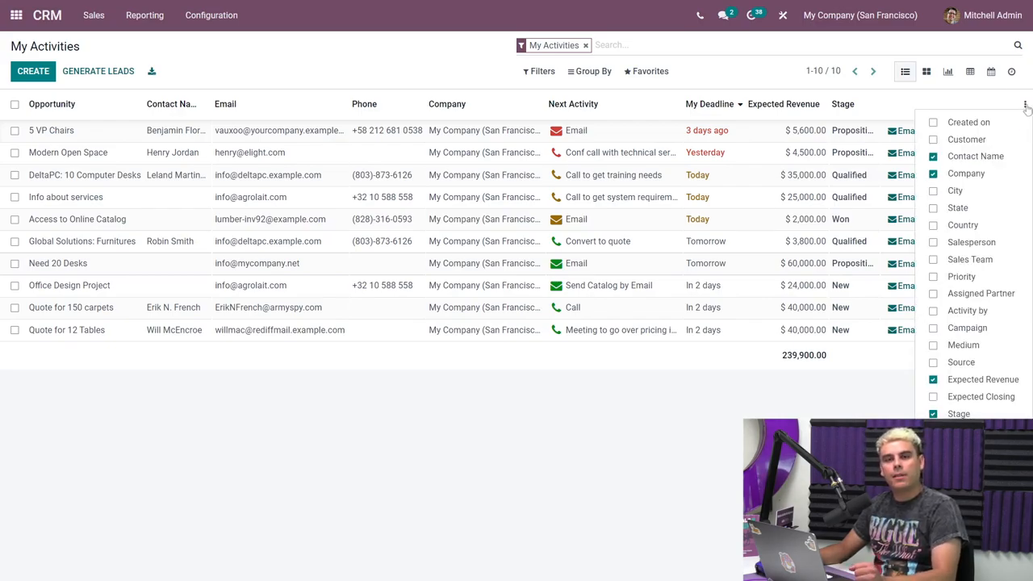
{"action": "left_click", "coordinate": [1025, 105]}
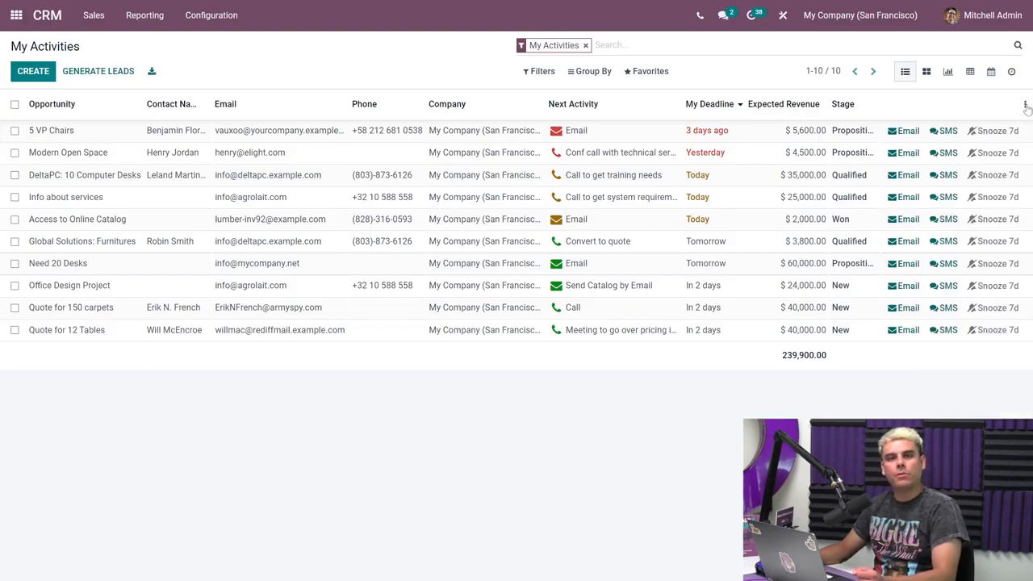
Toggle the sort order of My Deadline twice and snooze the Access to Online Catalog activity by 7 days.
{"action": "left_click", "coordinate": [725, 105]}
{"action": "left_click", "coordinate": [727, 108]}
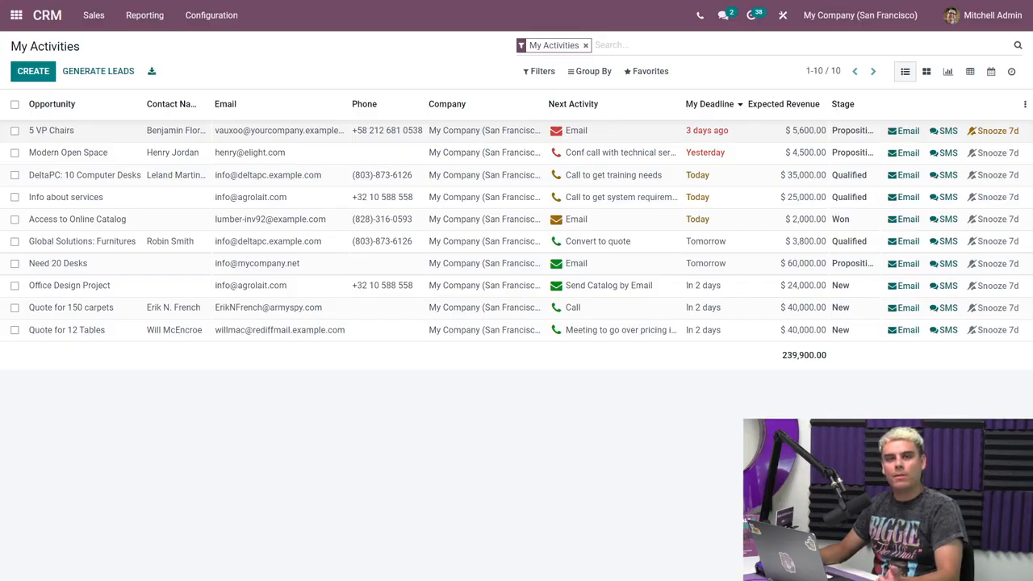
{"action": "left_click", "coordinate": [996, 221]}
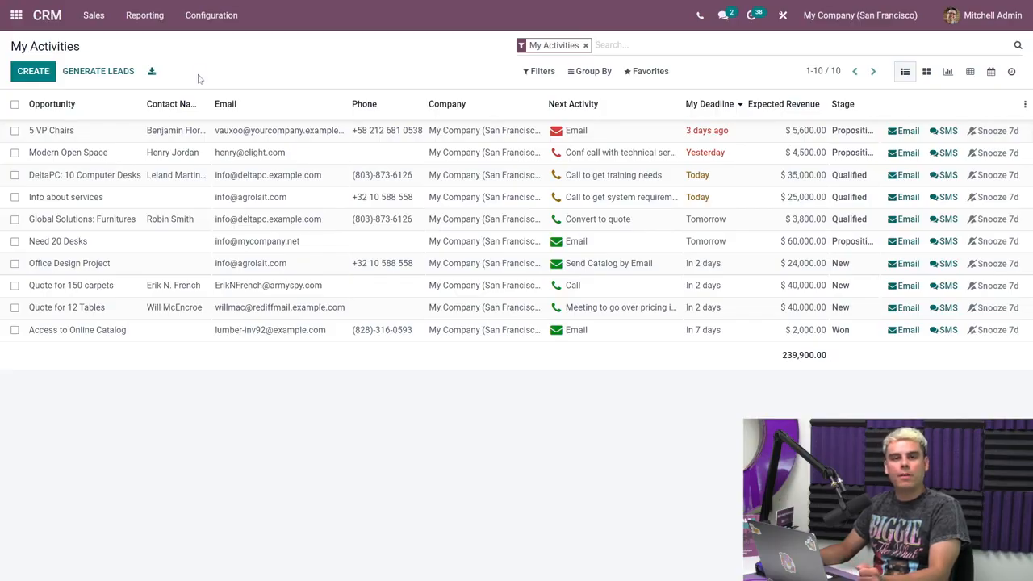
Open the Make Quote activity type for editing and look at its Action and Default User fields.
{"action": "left_click", "coordinate": [214, 25]}
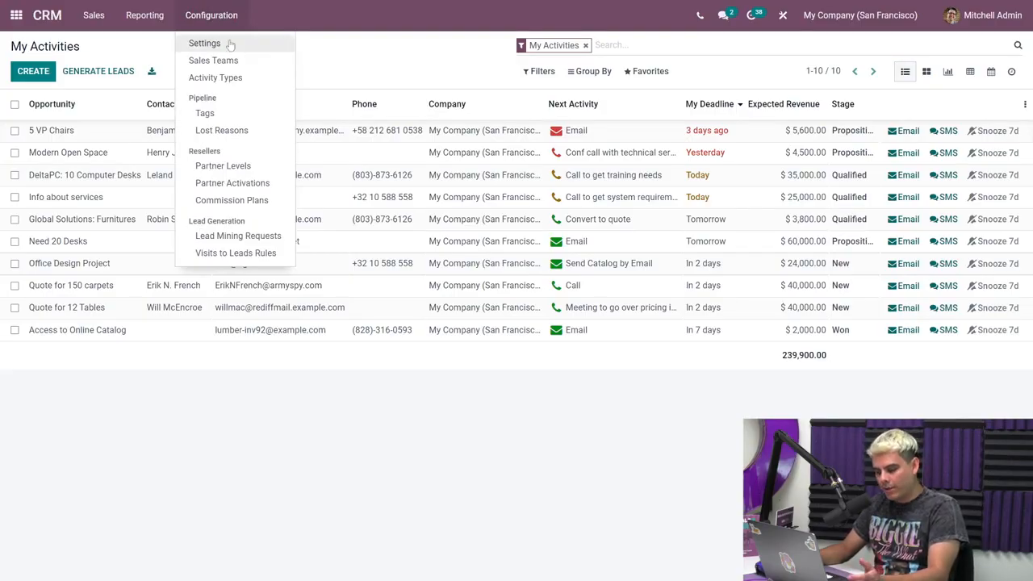
{"action": "left_click", "coordinate": [230, 78]}
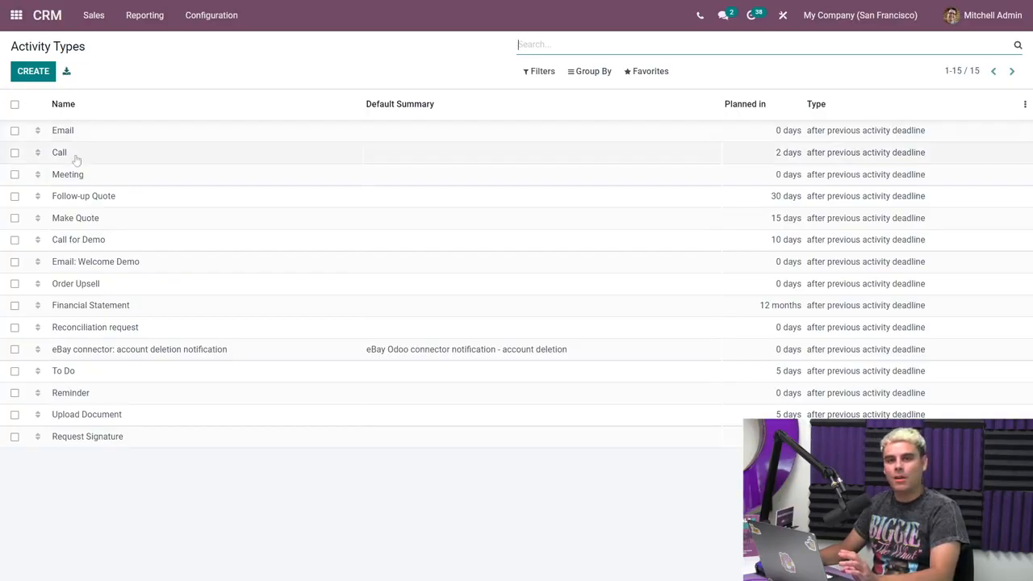
{"action": "left_click", "coordinate": [188, 221]}
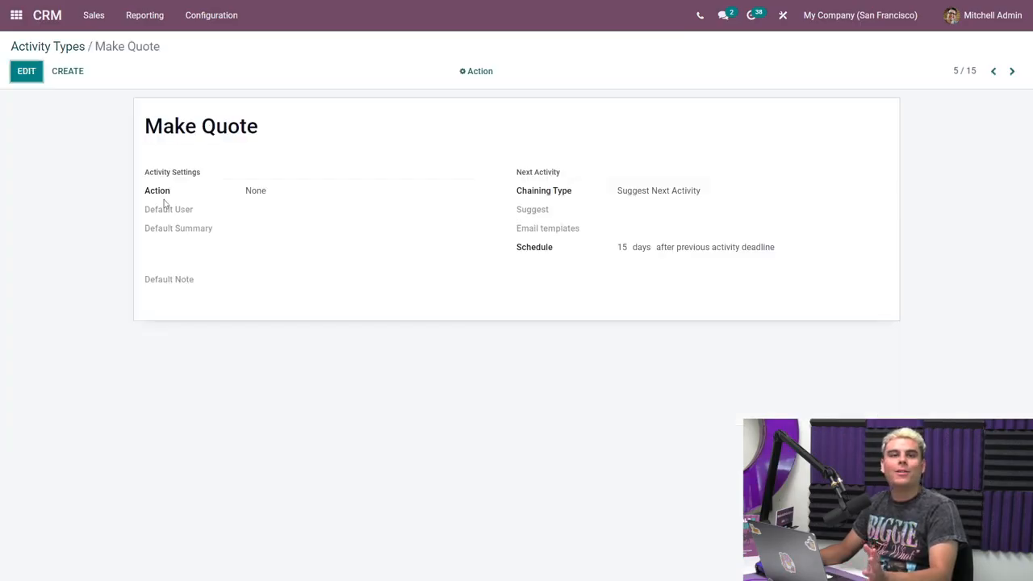
{"action": "left_click", "coordinate": [27, 72]}
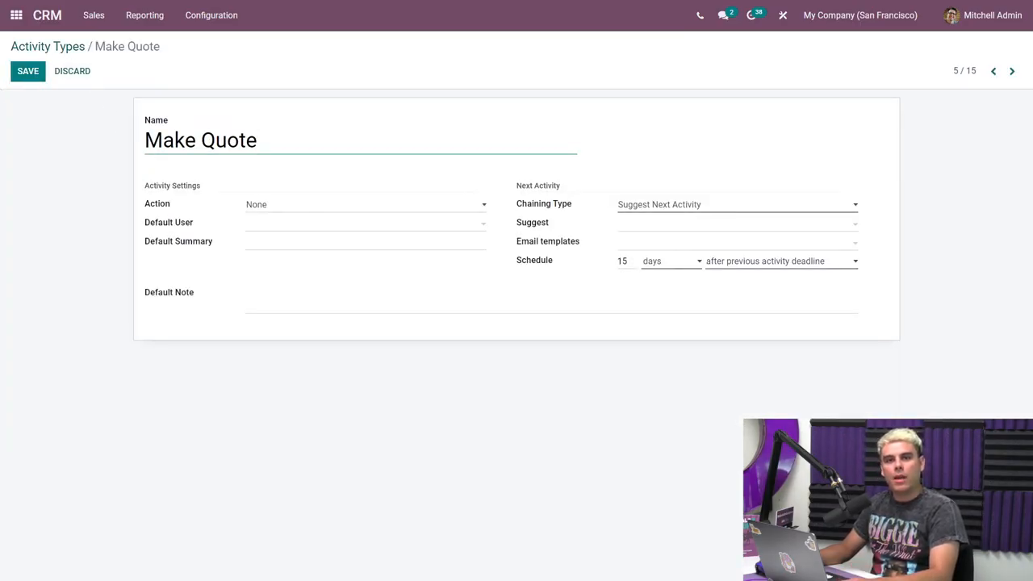
{"action": "left_click", "coordinate": [342, 202]}
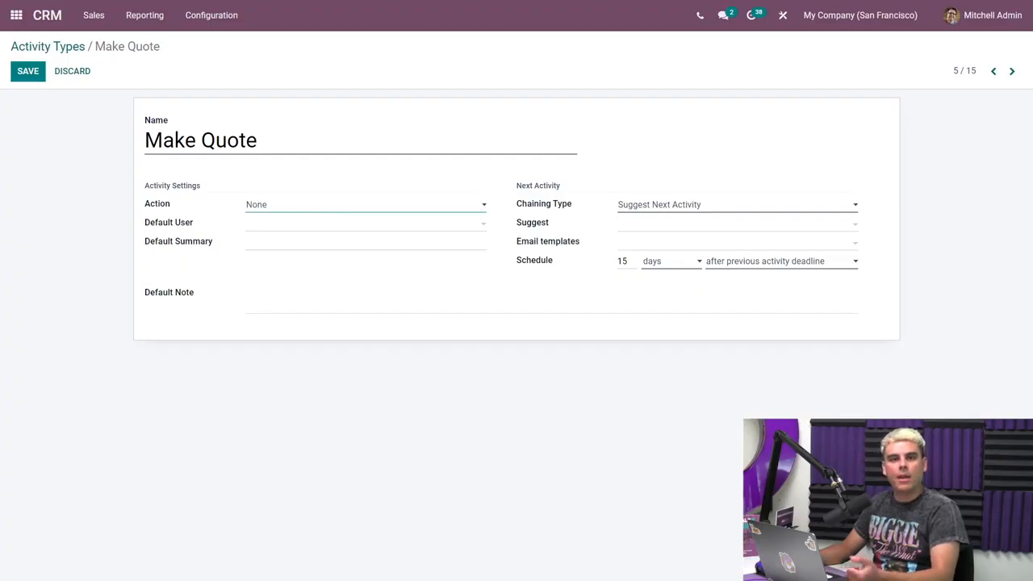
{"action": "left_click", "coordinate": [309, 230]}
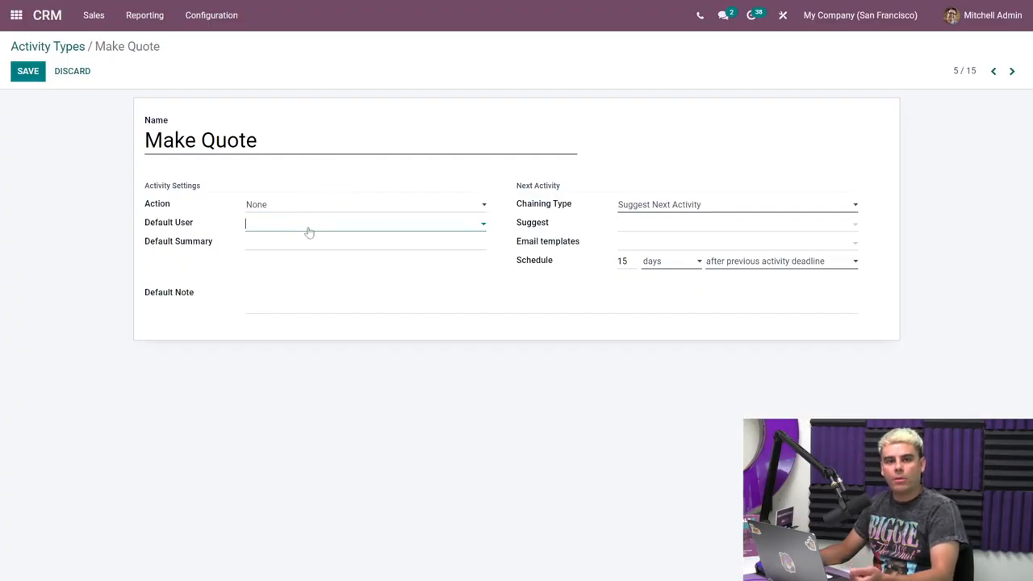
{"action": "left_click", "coordinate": [223, 222]}
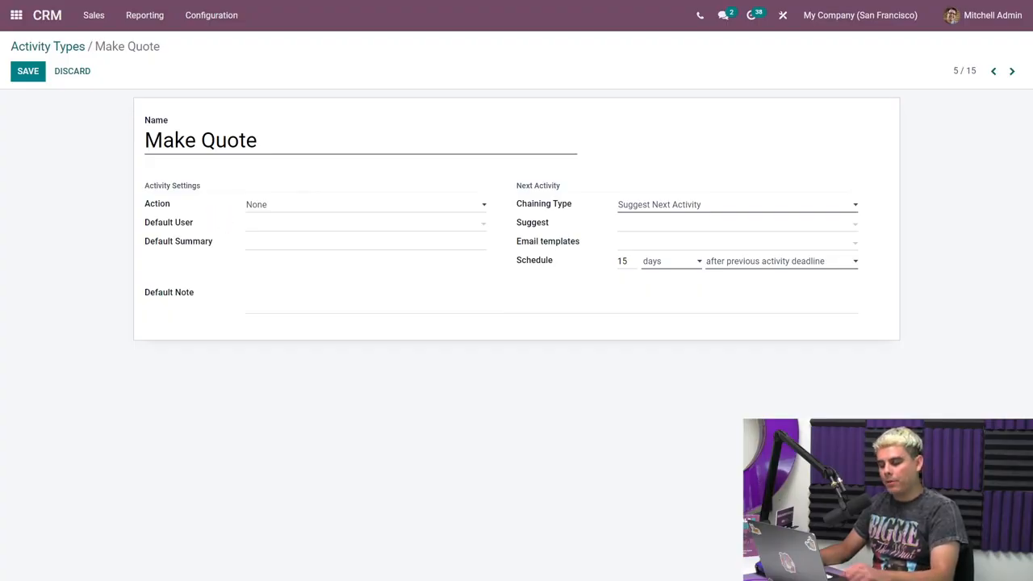
Set the Make Quote activity type's chaining to Trigger Next Activity, with Email as the triggered activity.
{"action": "left_click", "coordinate": [661, 212]}
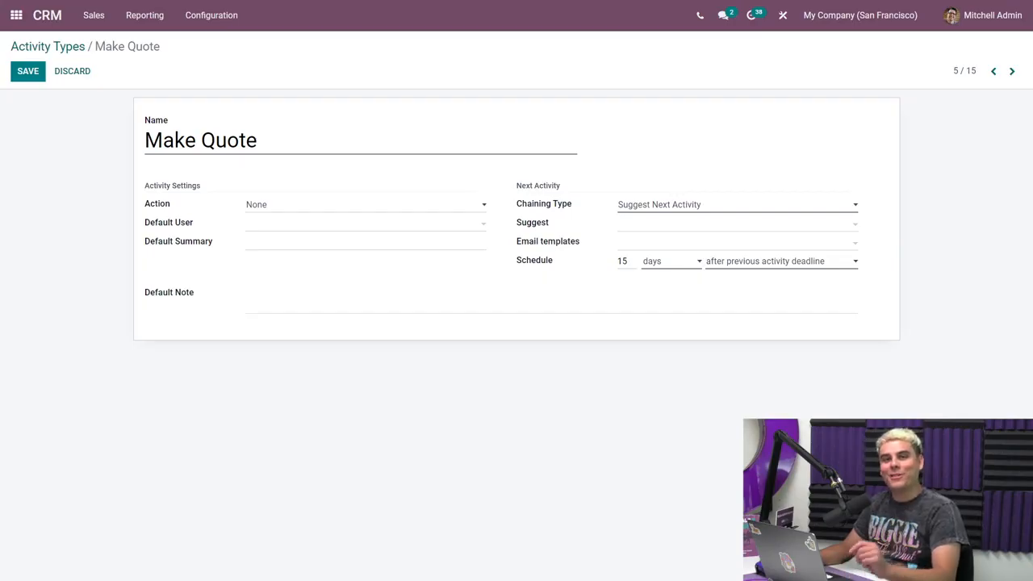
{"action": "left_click", "coordinate": [681, 205]}
{"action": "left_click", "coordinate": [682, 219]}
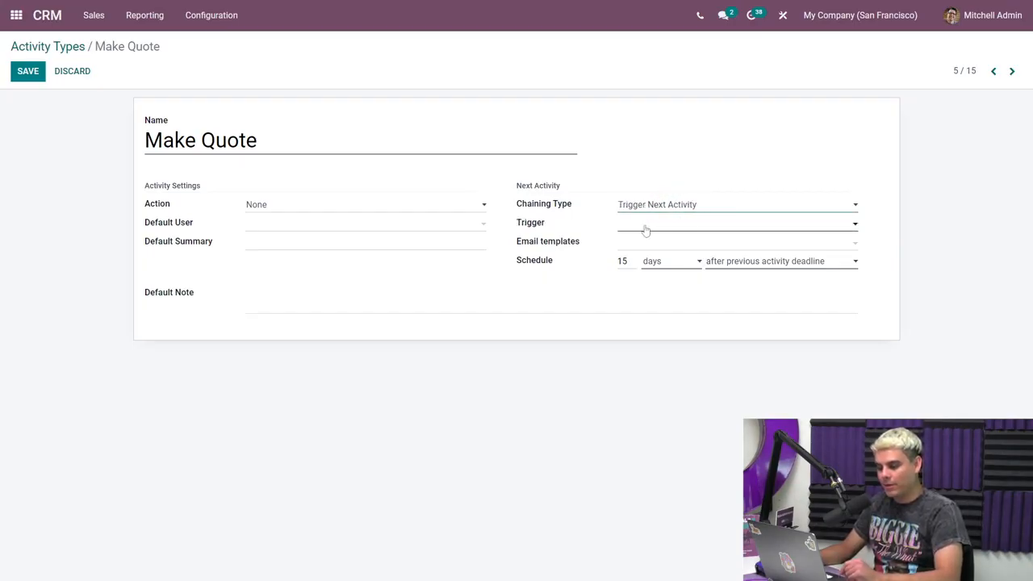
{"action": "left_click", "coordinate": [645, 231]}
{"action": "left_click", "coordinate": [649, 242]}
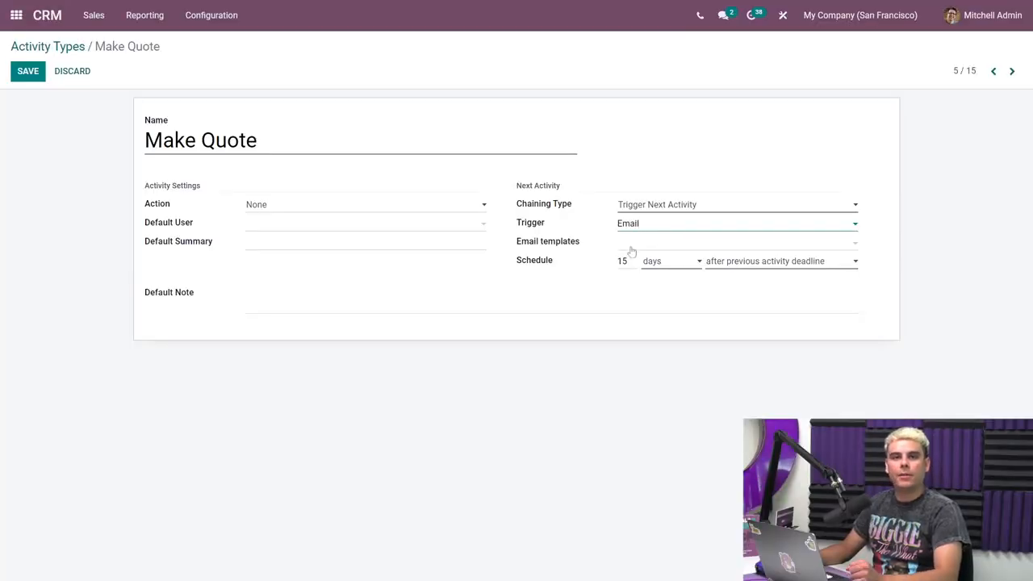
Schedule the triggered Email activity relative to the completion date of Make Quote and save the activity type.
{"action": "left_click", "coordinate": [605, 258]}
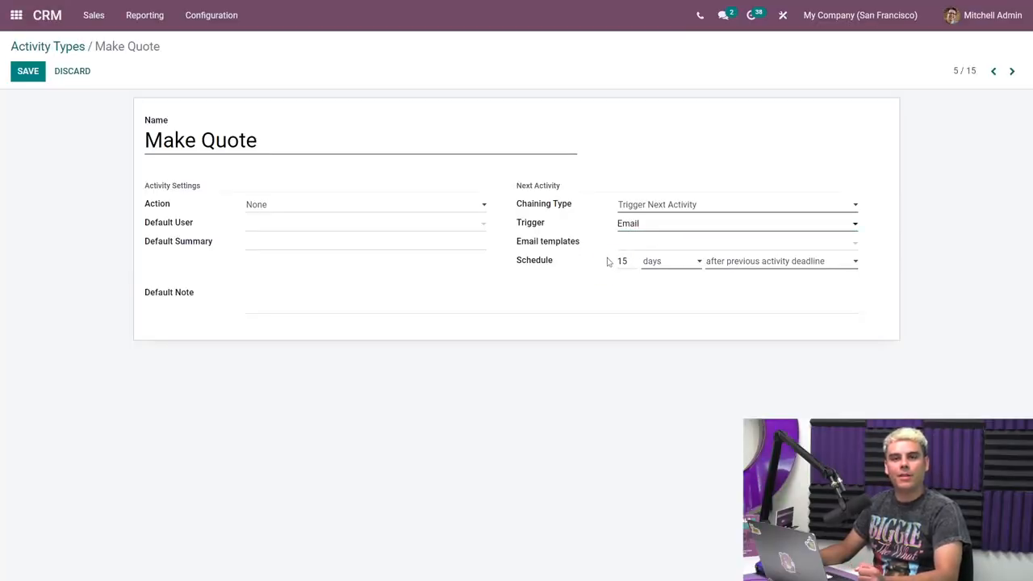
{"action": "left_click", "coordinate": [628, 260]}
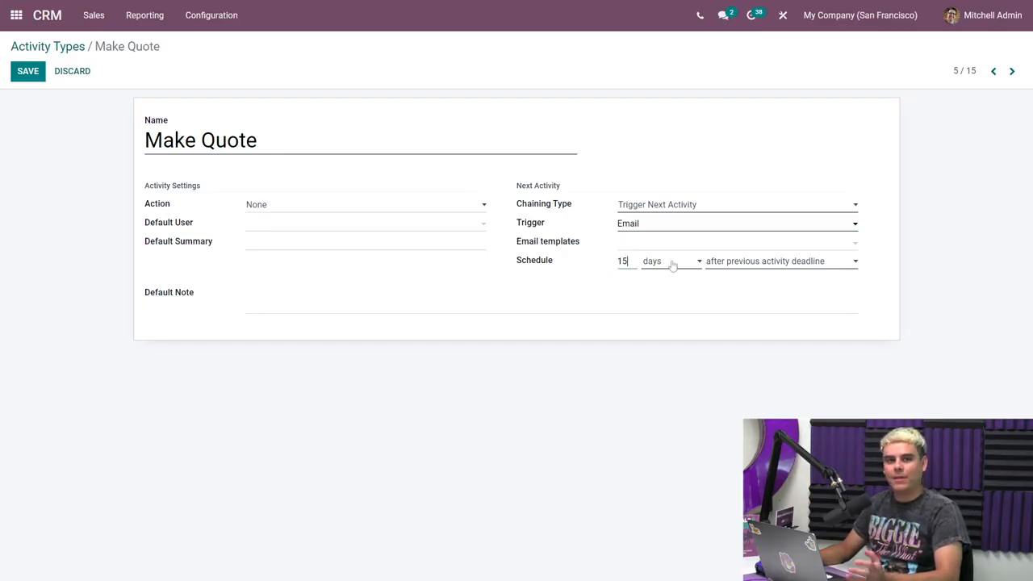
{"action": "left_click", "coordinate": [728, 262]}
{"action": "left_click", "coordinate": [732, 276]}
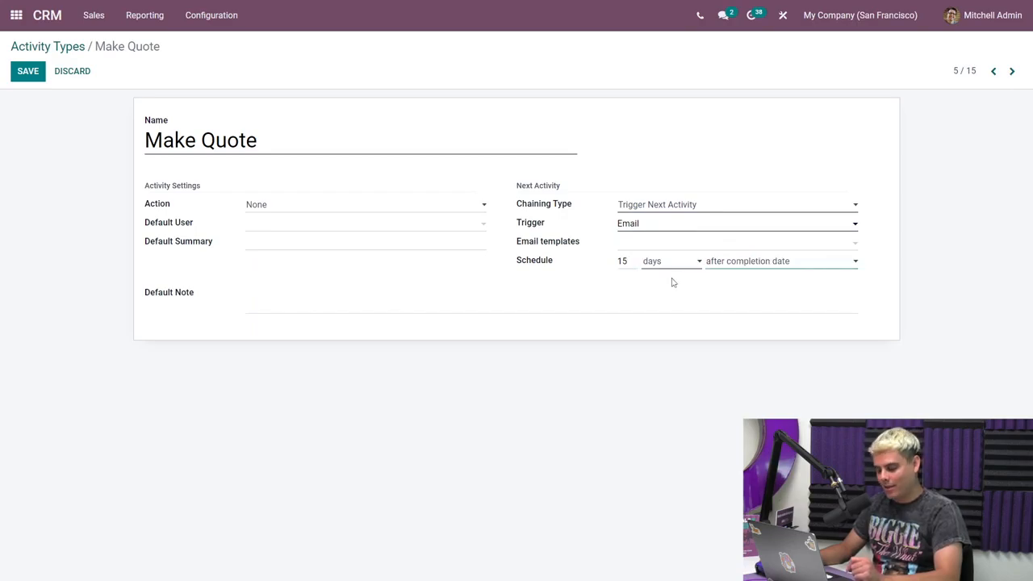
{"action": "left_click", "coordinate": [24, 74]}
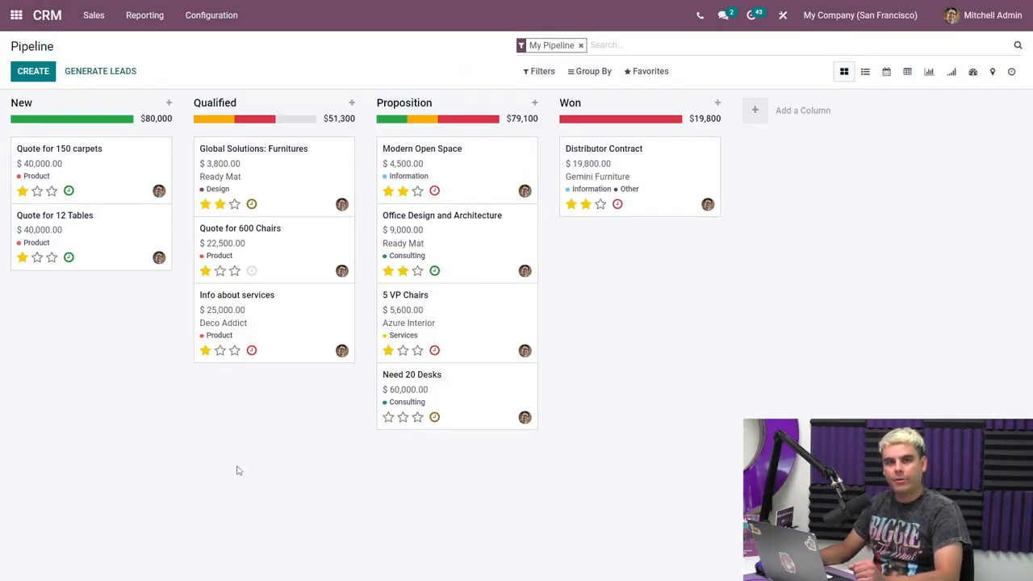
Schedule a Make Quote activity on the Quote for 600 Chairs opportunity in the pipeline.
{"action": "left_click", "coordinate": [252, 272]}
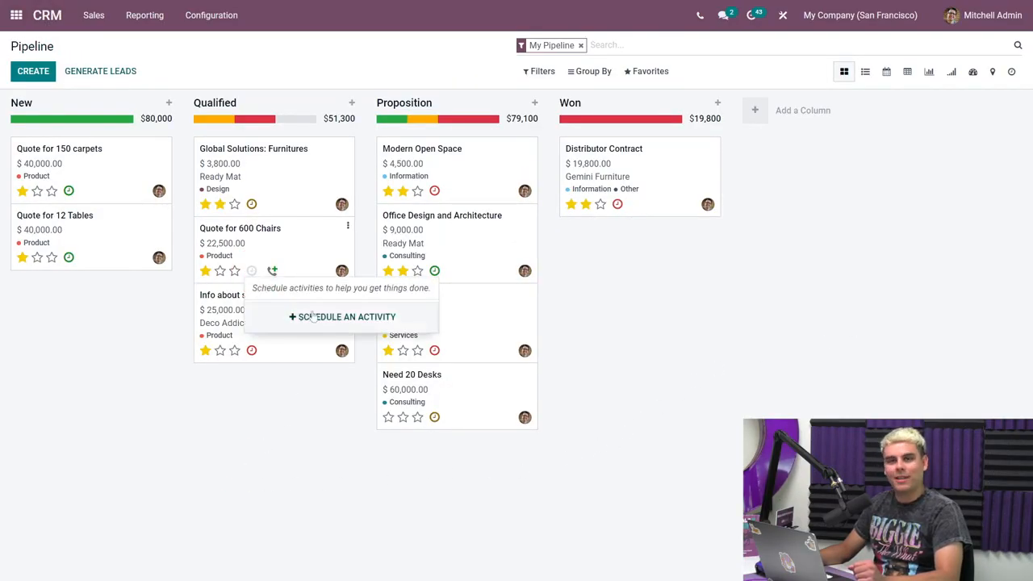
{"action": "left_click", "coordinate": [358, 317]}
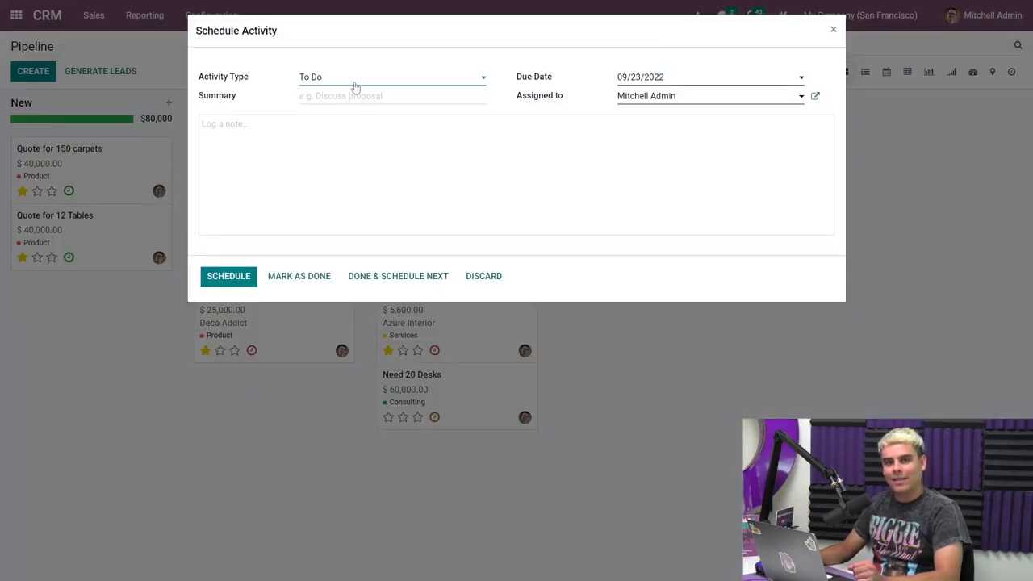
{"action": "left_click", "coordinate": [355, 84]}
{"action": "left_click", "coordinate": [357, 167]}
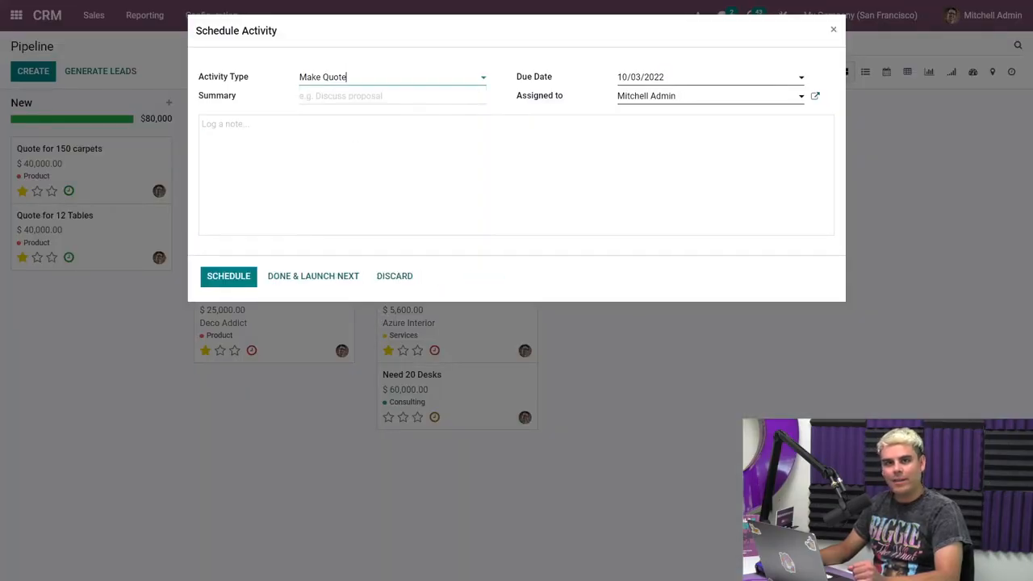
{"action": "left_click", "coordinate": [224, 282]}
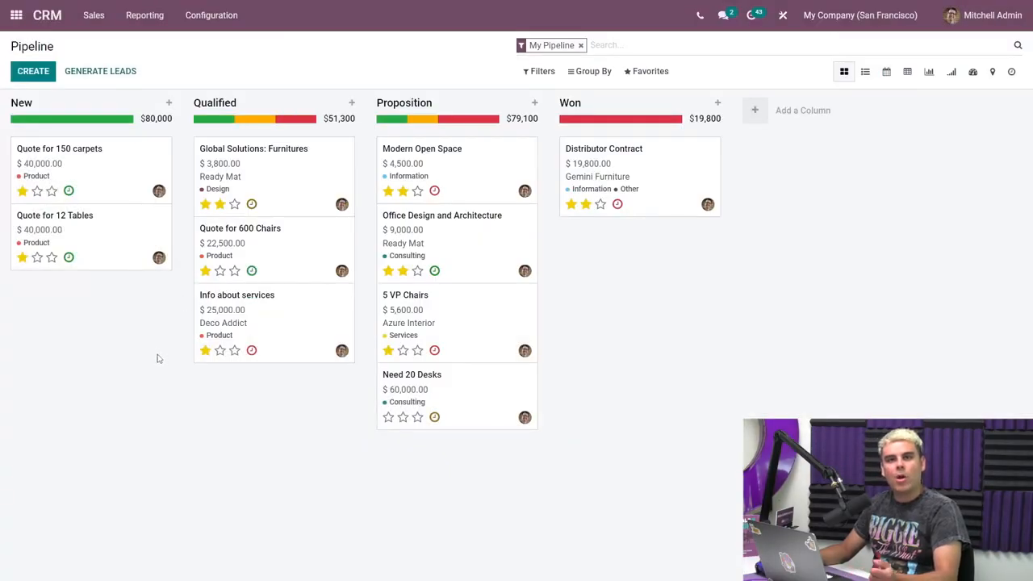
Open the Quote for 600 Chairs opportunity and complete its Make Quote activity with Done & Schedule Next.
{"action": "left_click", "coordinate": [278, 267]}
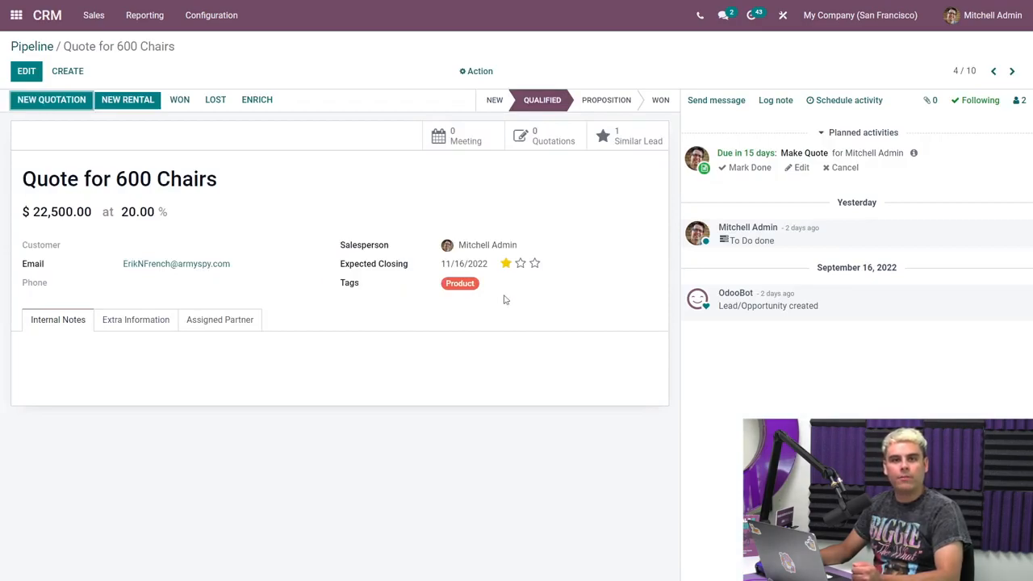
{"action": "left_click", "coordinate": [931, 157]}
{"action": "left_click_drag", "start_coordinate": [931, 157], "coordinate": [695, 157]}
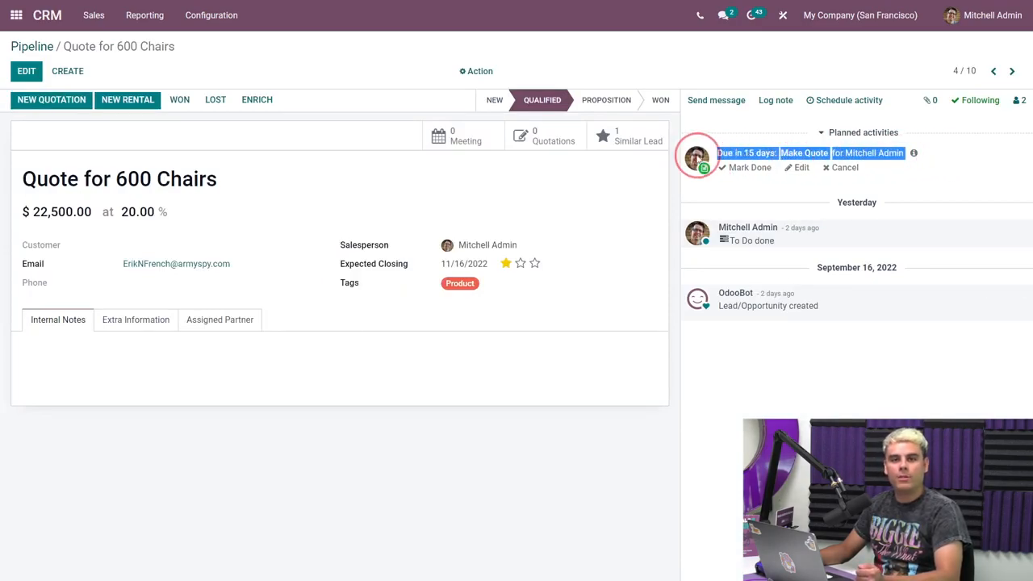
{"action": "left_click", "coordinate": [960, 158]}
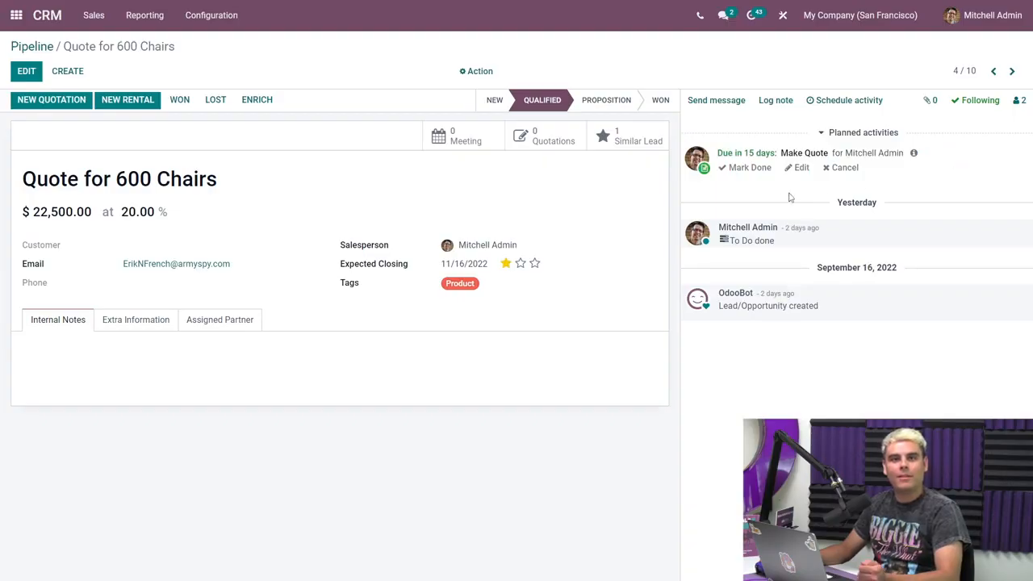
{"action": "left_click", "coordinate": [738, 168]}
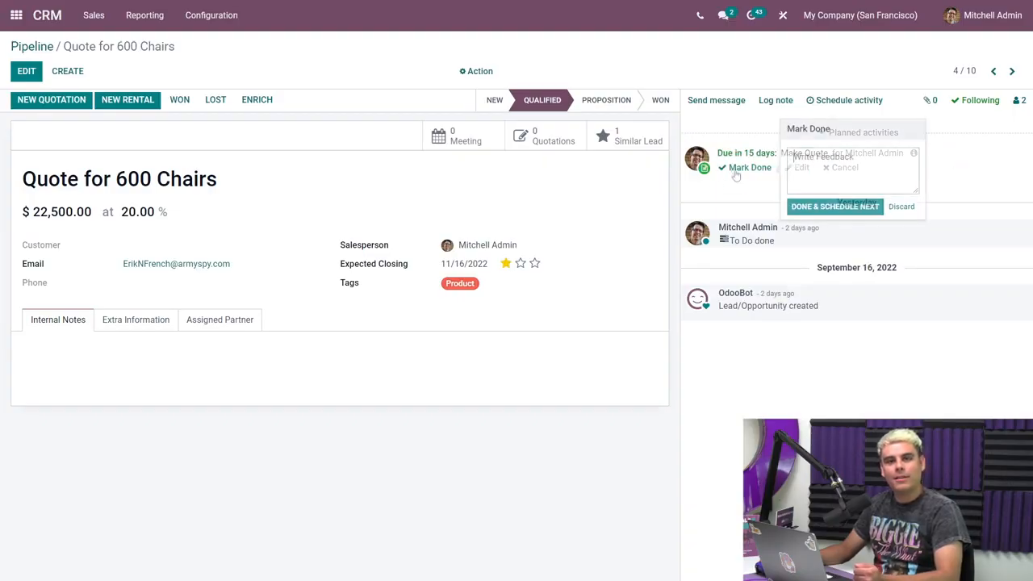
{"action": "left_click", "coordinate": [825, 207]}
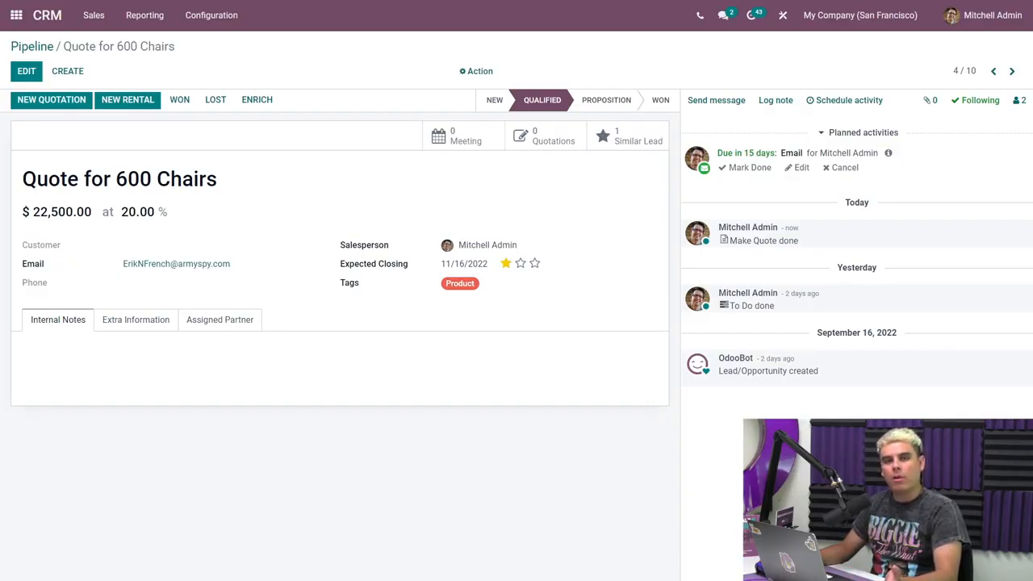
Open the Office Design and Architecture opportunity from the pipeline and schedule a Meeting activity that opens the calendar.
{"action": "left_click", "coordinate": [46, 18]}
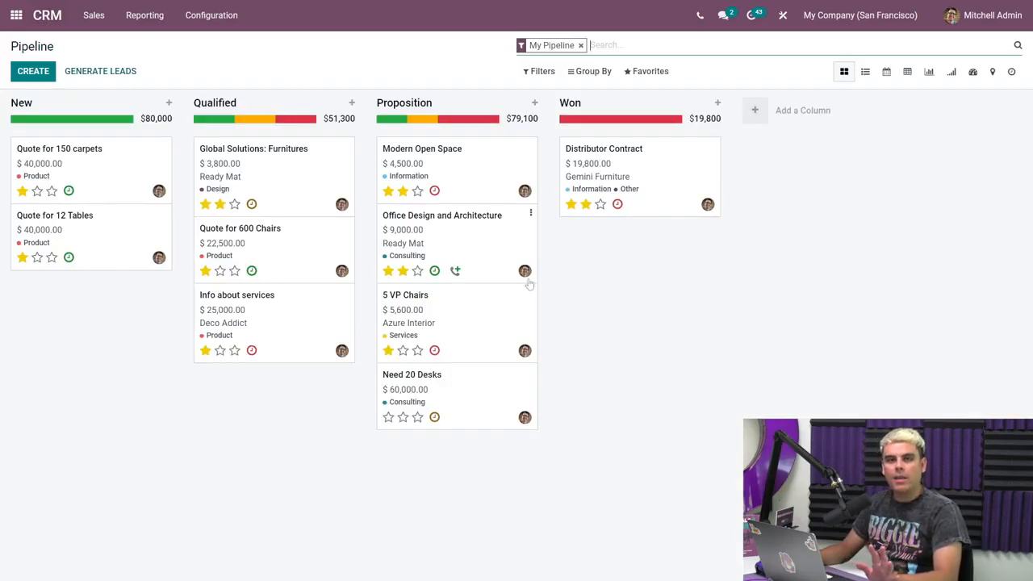
{"action": "left_click", "coordinate": [480, 305]}
{"action": "left_click", "coordinate": [477, 250]}
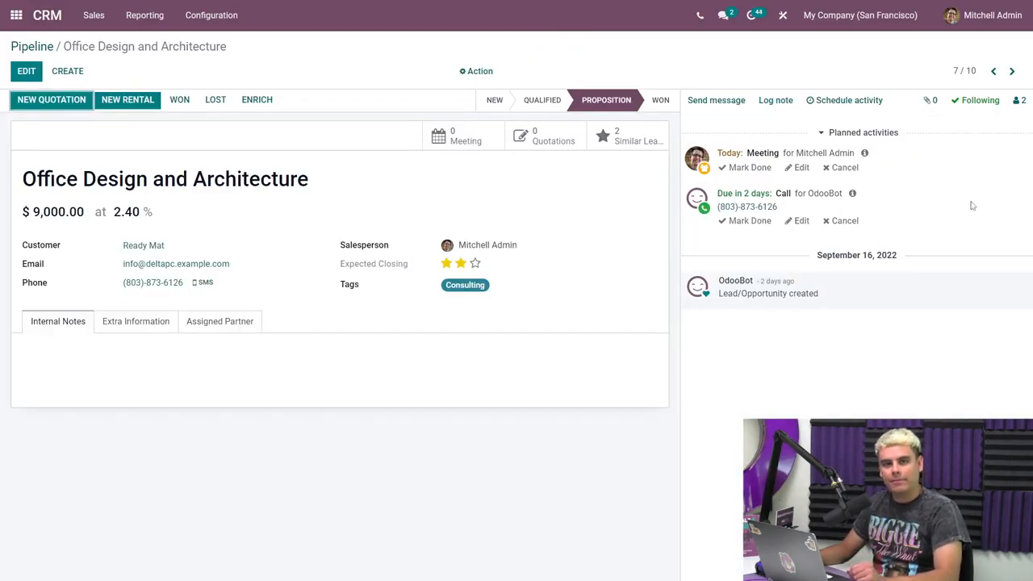
{"action": "left_click", "coordinate": [857, 107]}
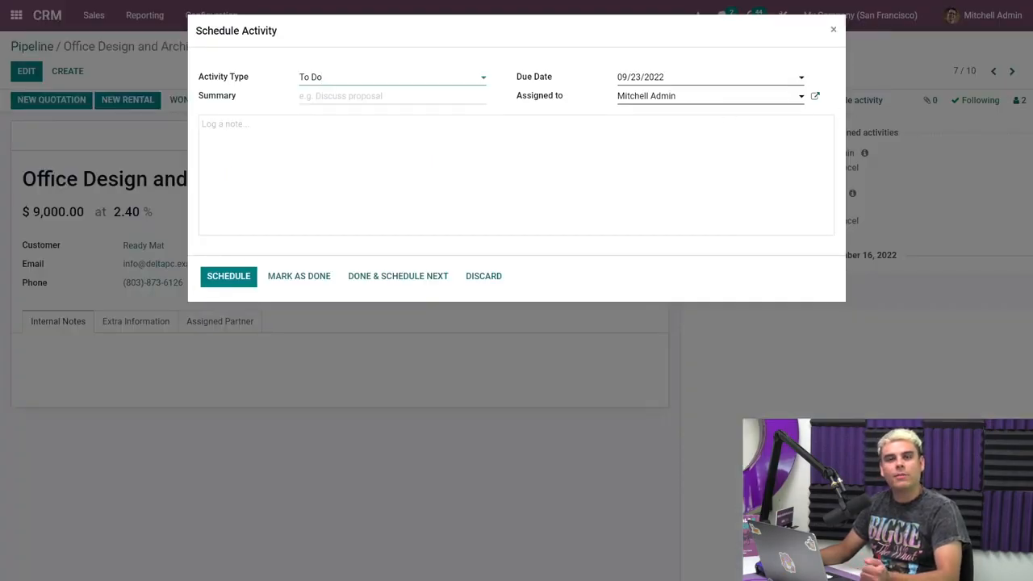
{"action": "left_click", "coordinate": [352, 77]}
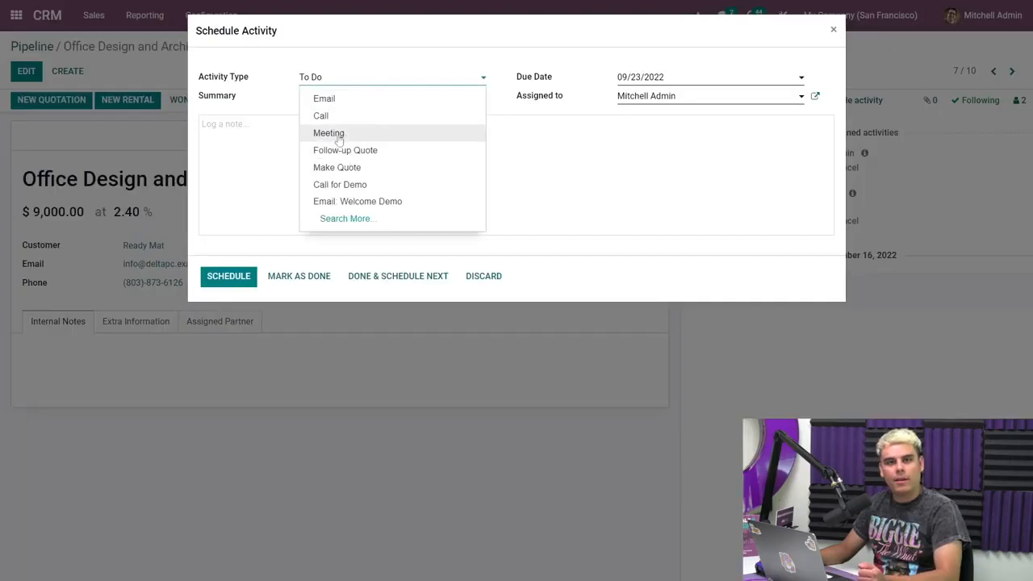
{"action": "left_click", "coordinate": [336, 135]}
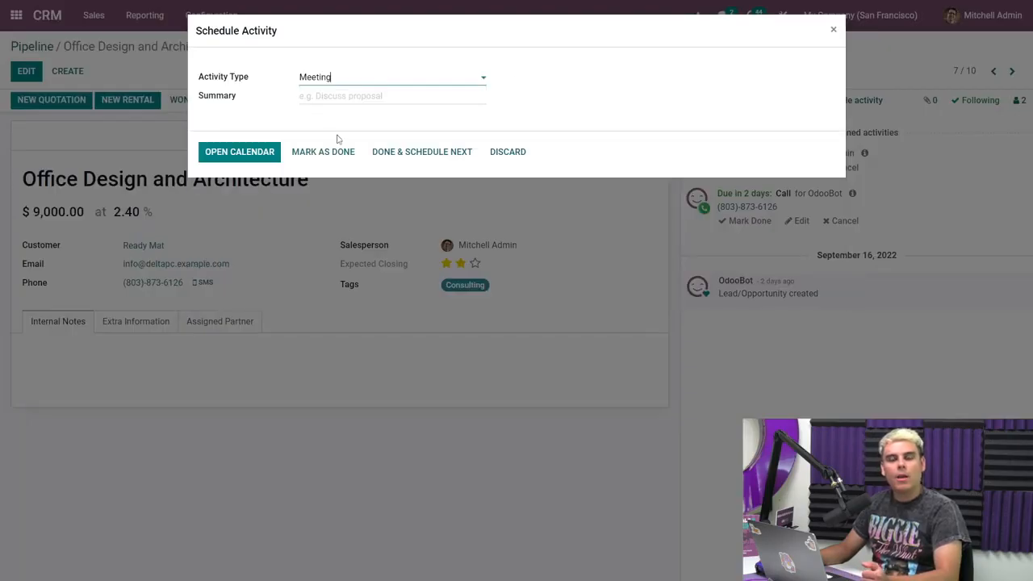
{"action": "left_click", "coordinate": [247, 156]}
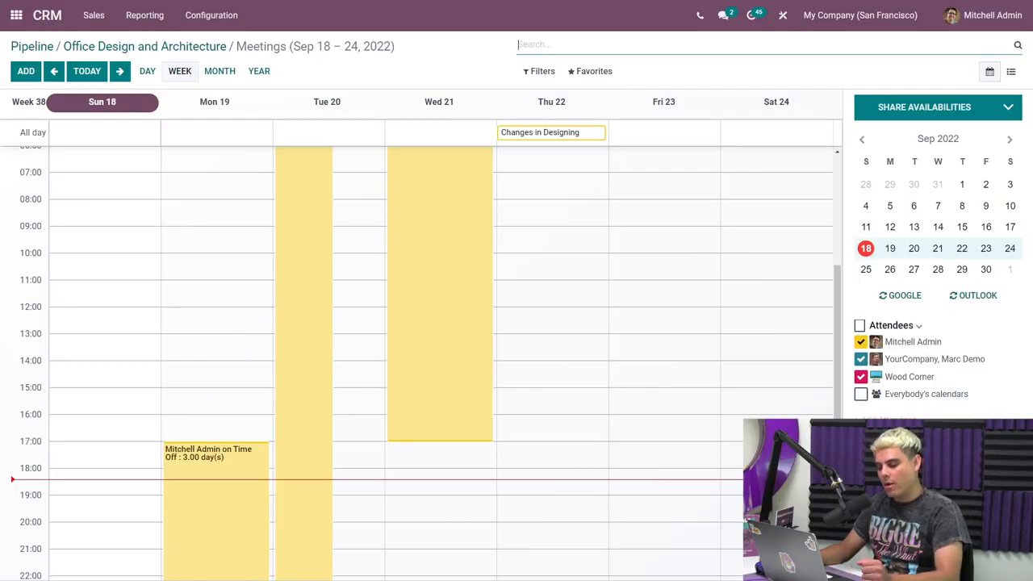
Draft a meeting on Thursday, September 22 from 10:00 to 11:00, view its full event form, and discard it.
{"action": "left_click", "coordinate": [573, 263]}
{"action": "mouse_move", "coordinate": [573, 266]}
{"action": "left_mouse_down"}
{"action": "mouse_move", "coordinate": [584, 318]}
{"action": "mouse_move", "coordinate": [583, 281]}
{"action": "left_mouse_up"}
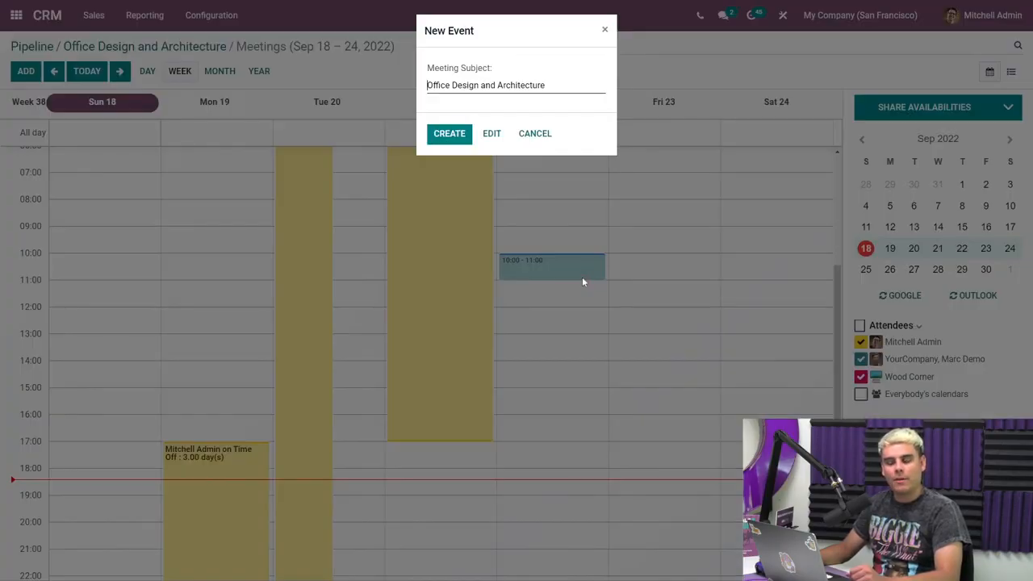
{"action": "left_click", "coordinate": [491, 133]}
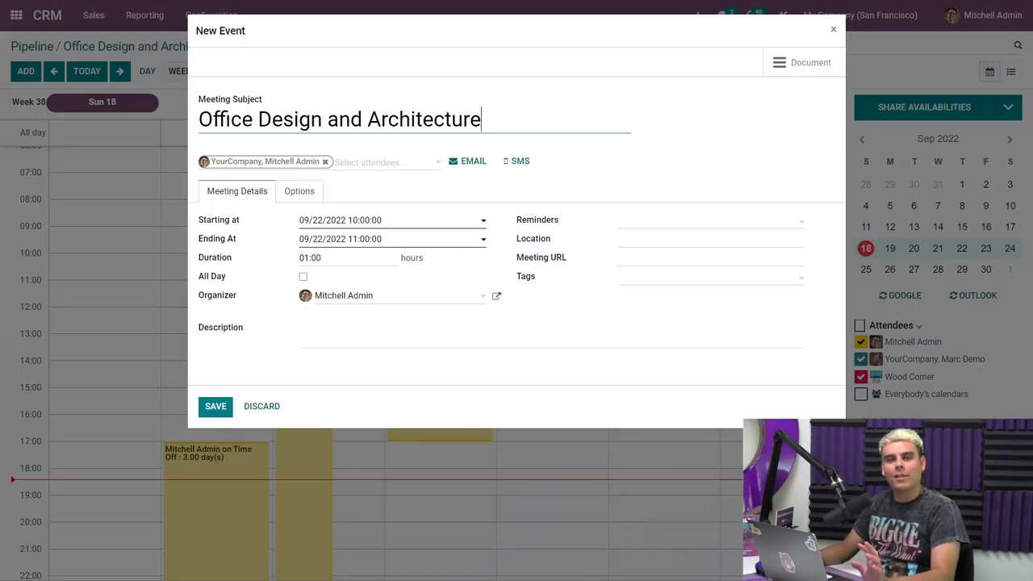
{"action": "left_click", "coordinate": [266, 406]}
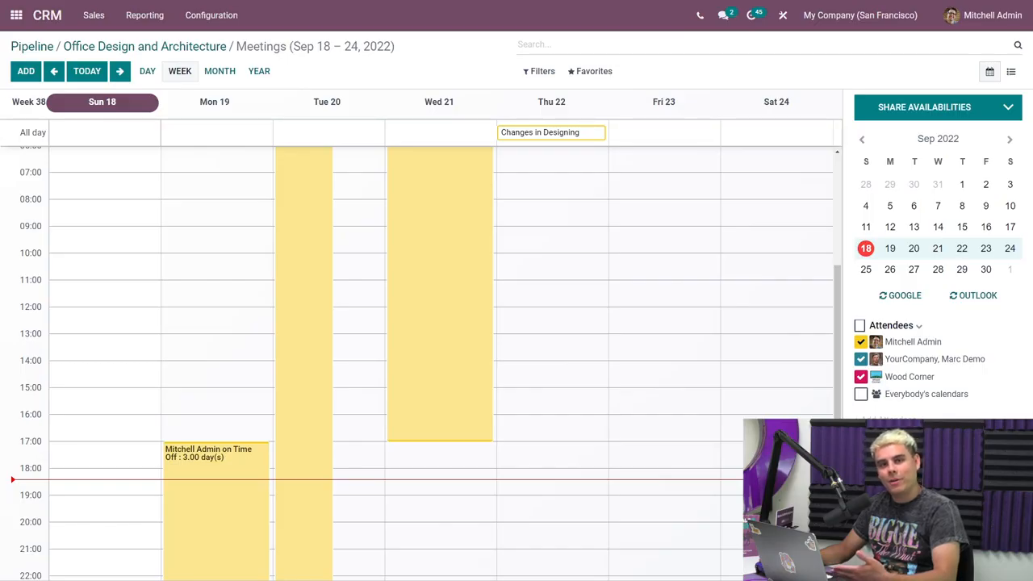
Share availabilities for Thursday 22 from 09:00 to 10:00 and Friday 23 from 10:00 to 11:00 by copying a share link.
{"action": "left_click", "coordinate": [977, 115]}
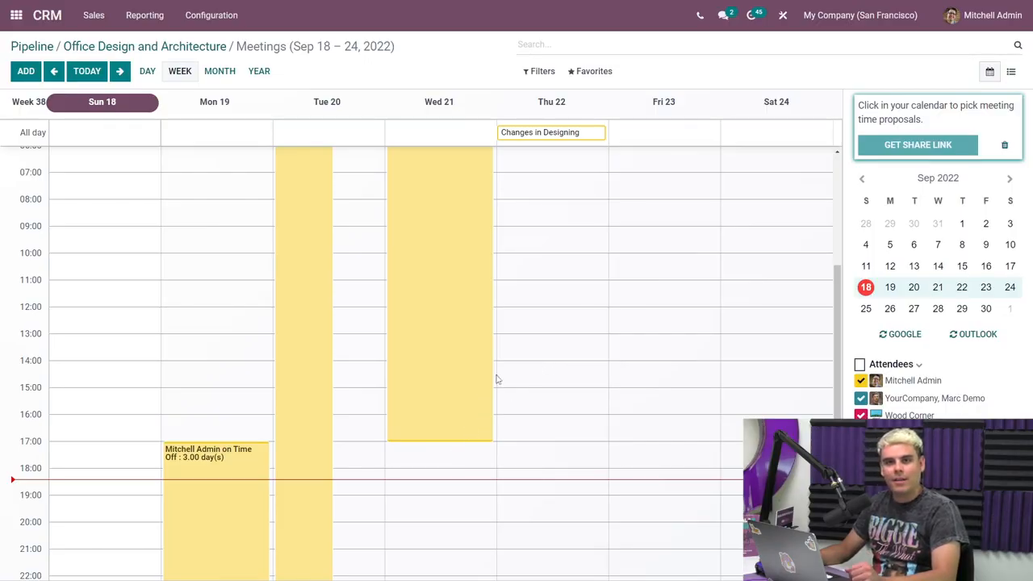
{"action": "left_click", "coordinate": [546, 240]}
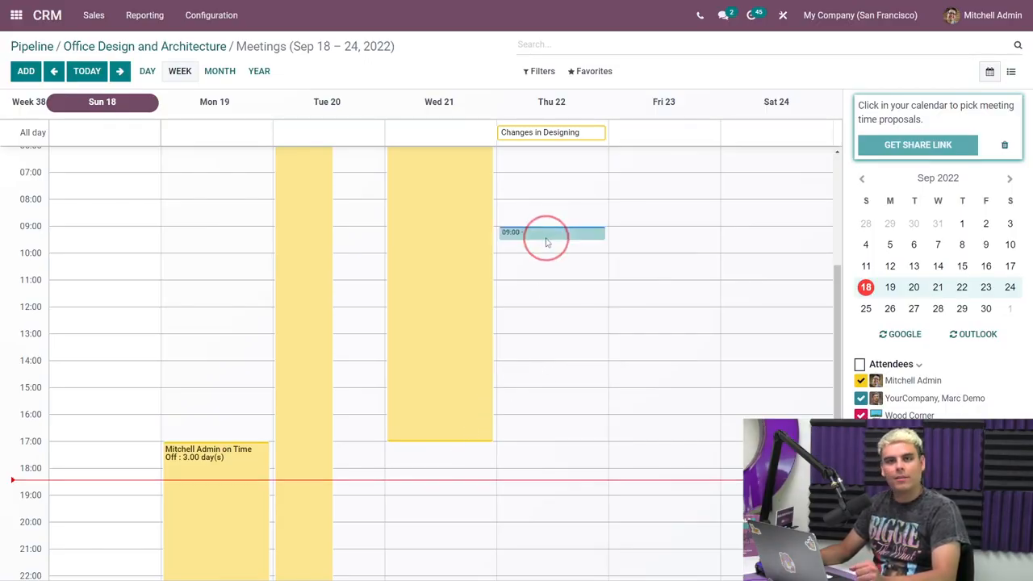
{"action": "left_click", "coordinate": [649, 263]}
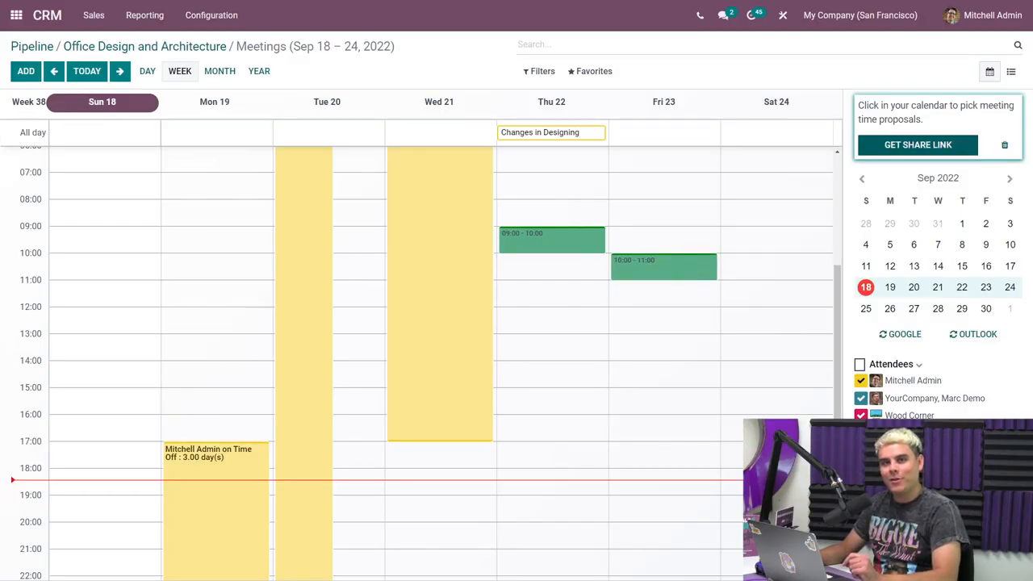
{"action": "left_click", "coordinate": [945, 146]}
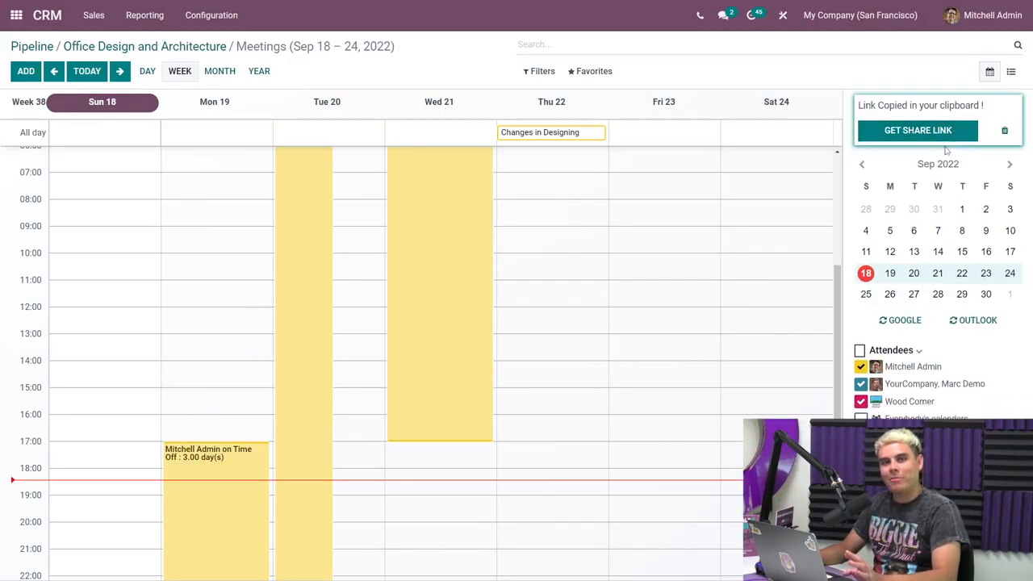
Return to the Office Design and Architecture opportunity and start a message to its followers that mentions a colleague by name.
{"action": "left_click", "coordinate": [135, 47]}
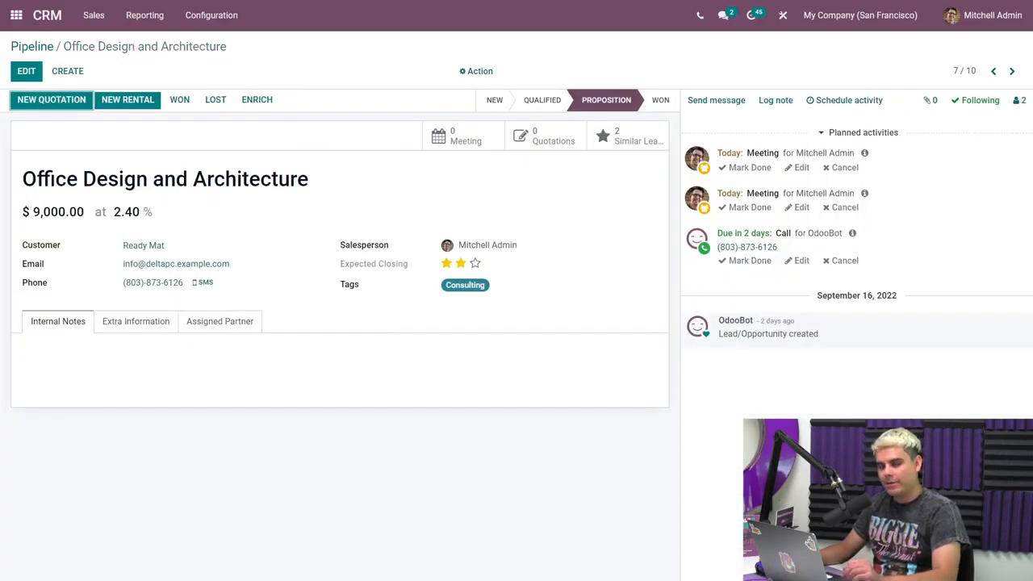
{"action": "left_click", "coordinate": [715, 100]}
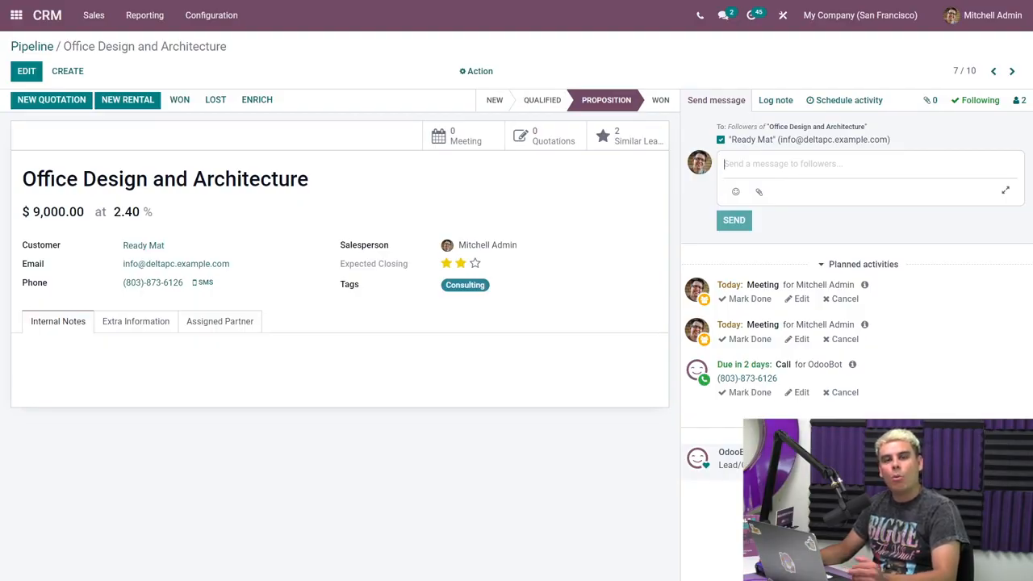
{"action": "type", "text": "@"}
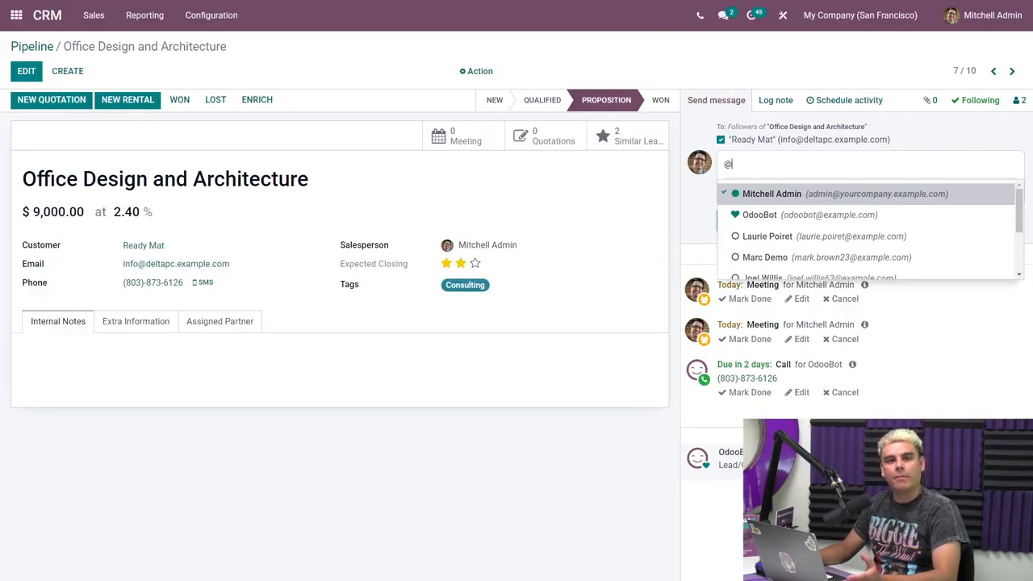
{"action": "type", "text": "m"}
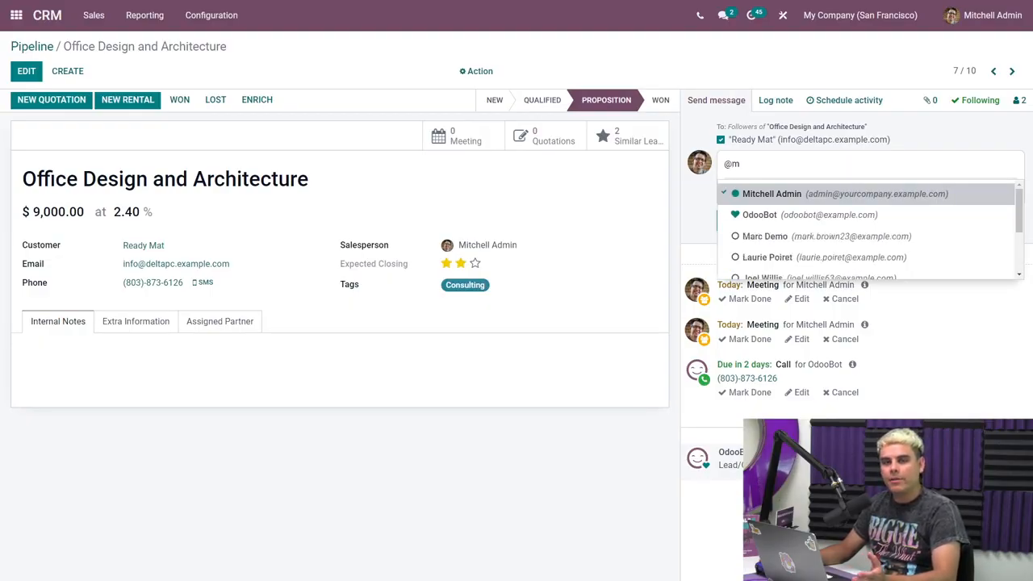
{"action": "type", "text": "arc"}
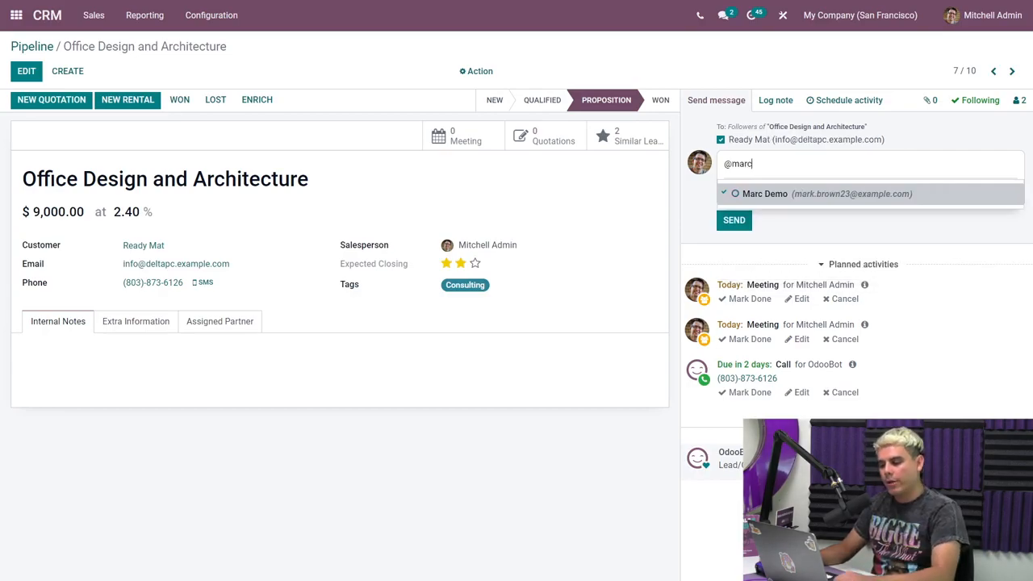
{"action": "left_click", "coordinate": [856, 194]}
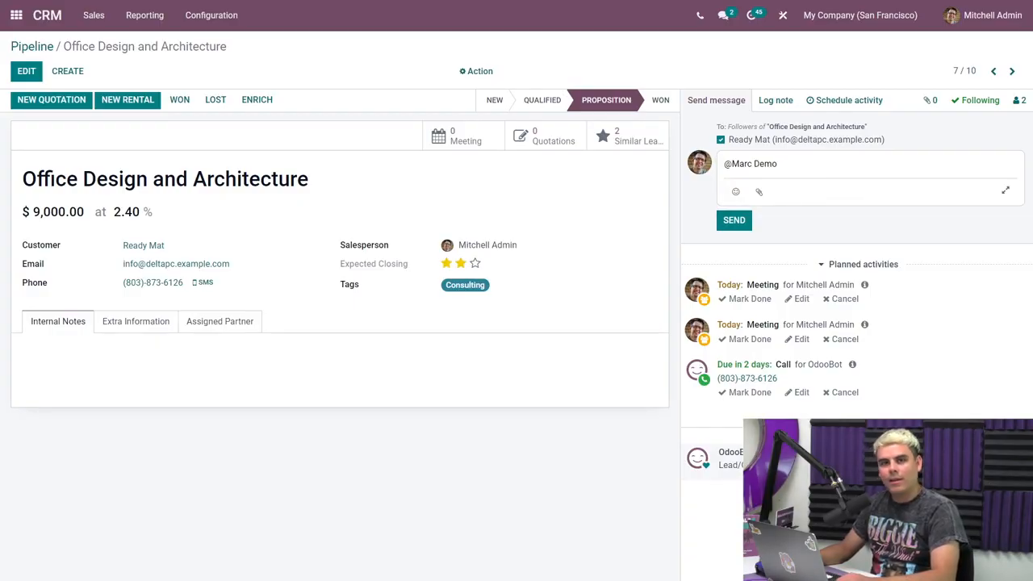
Write "lets meet about this opportunity" after the mention, paste the copied calendar link, and send the message.
{"action": "type", "text": "let"}
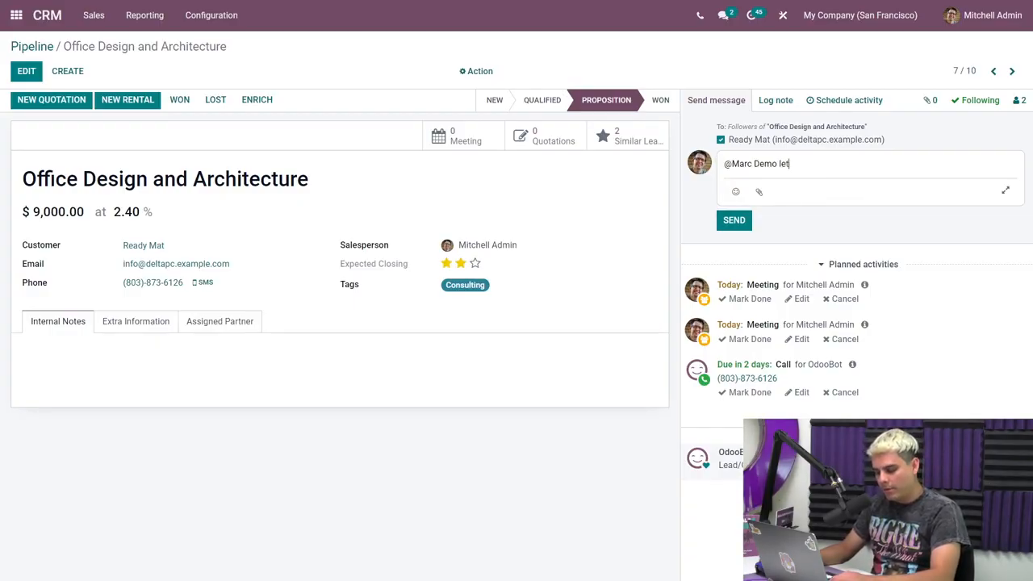
{"action": "type", "text": "s meet about this oppot"}
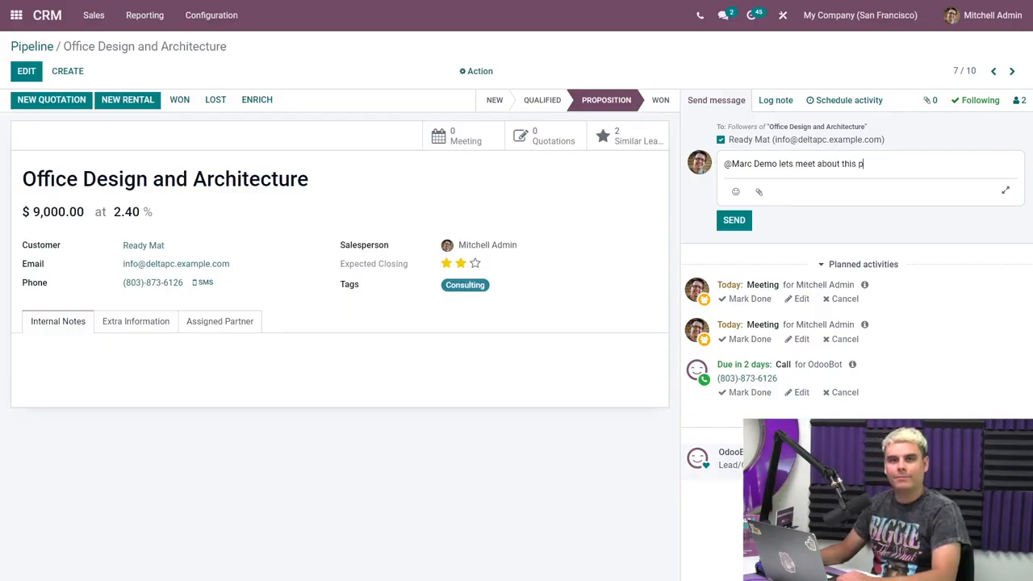
{"action": "key", "text": "BackSpace"}
{"action": "type", "text": "ottunity"}
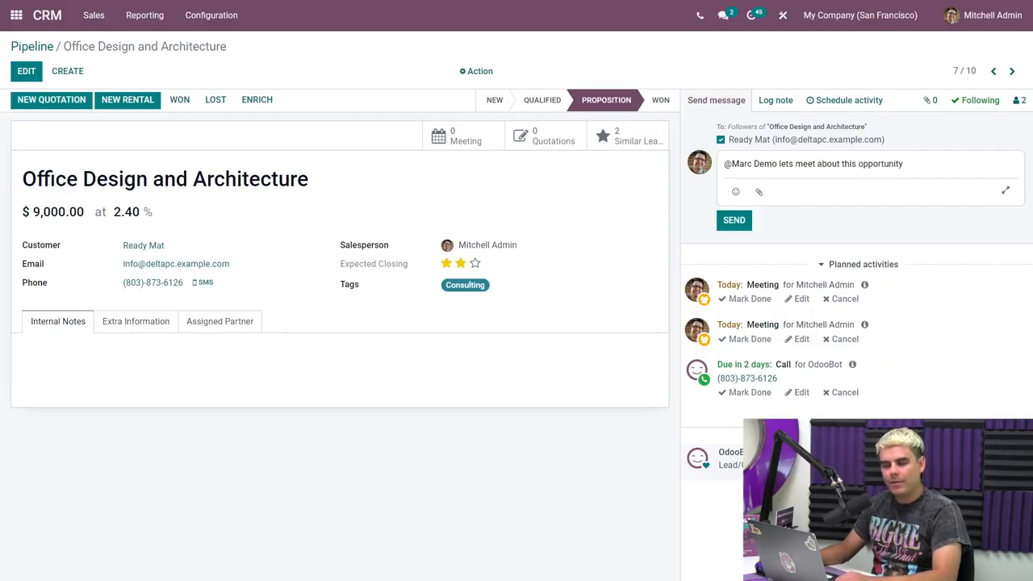
{"action": "type", "text": "https://19368242-saas-15-2-all.runbot48.odoo.com/calendar/mitchell-admin-let-s-meet-3?filter_staff_user_ids=%5B2%5D"}
{"action": "left_click", "coordinate": [733, 245]}
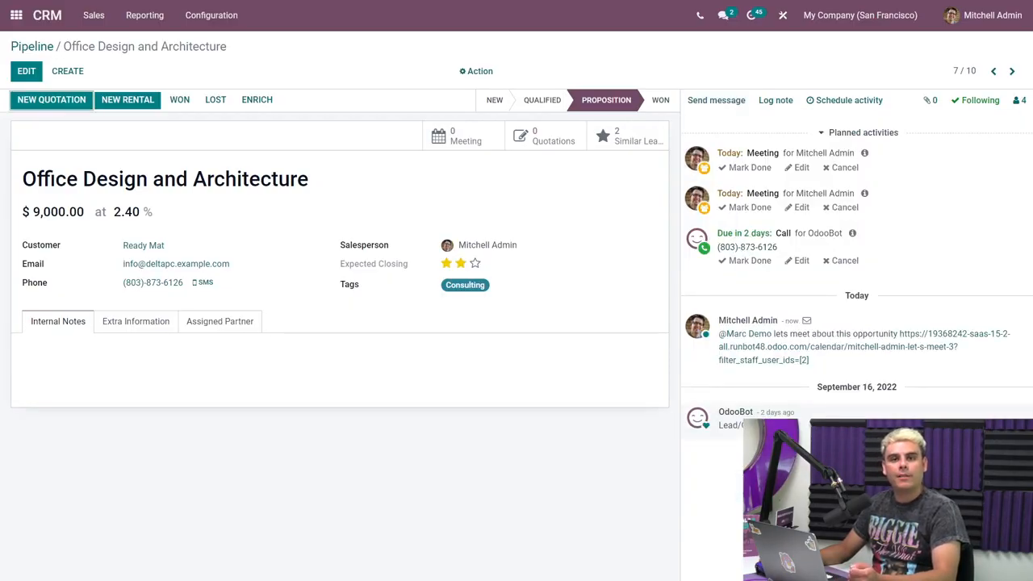
Follow the shared calendar link and book Friday 23 September, 10:00 AM to 11:00 AM, entering the attendee's name and phone number.
{"action": "left_click", "coordinate": [933, 346]}
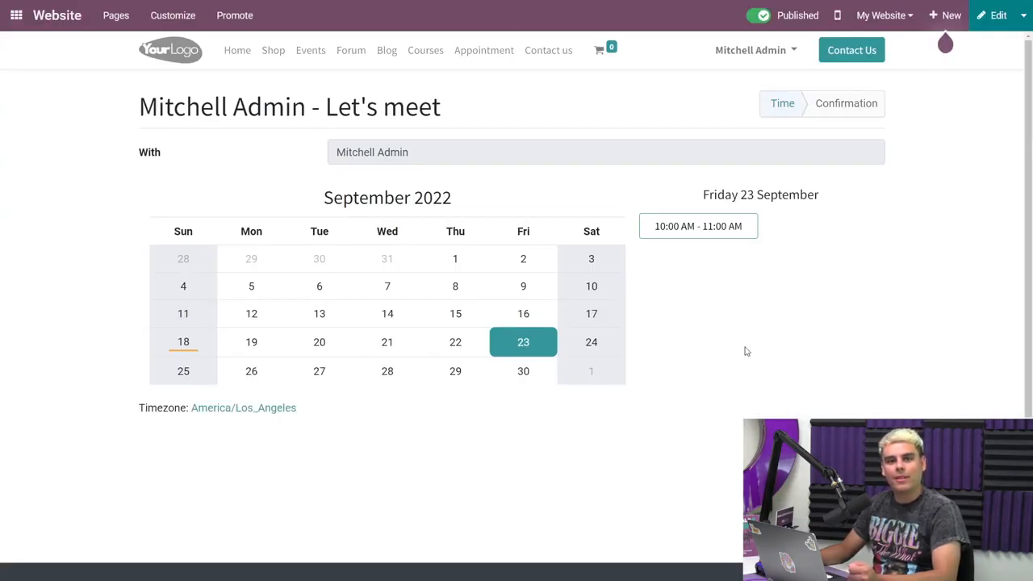
{"action": "left_click", "coordinate": [741, 230]}
{"action": "left_click_drag", "start_coordinate": [537, 228], "coordinate": [302, 223]}
{"action": "type", "text": "marc"}
{"action": "left_click", "coordinate": [519, 299]}
{"action": "type", "text": "123456789"}
{"action": "left_click", "coordinate": [526, 337]}
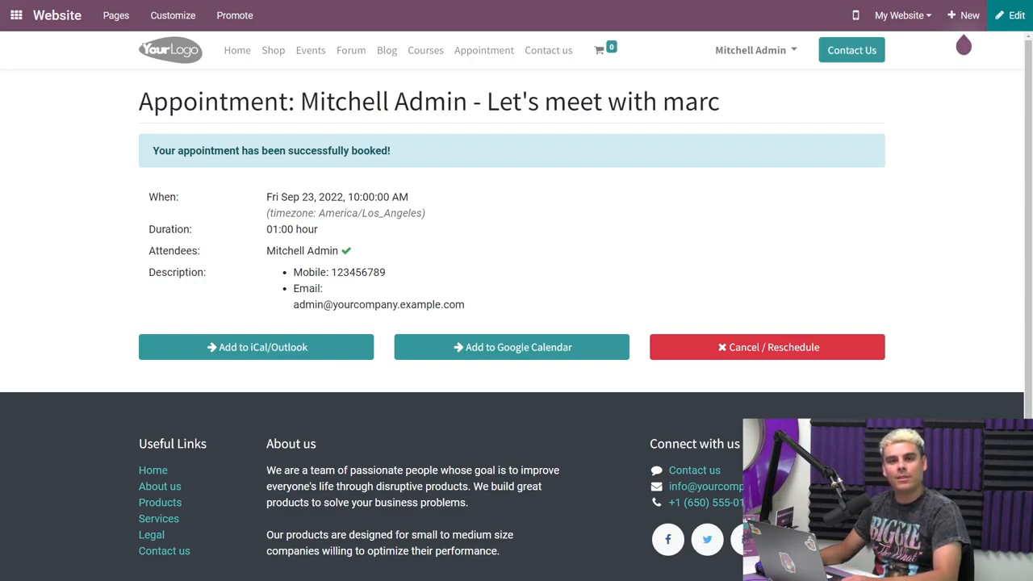
Open the CRM Activities report and clear its default search filter.
{"action": "left_click", "coordinate": [15, 18]}
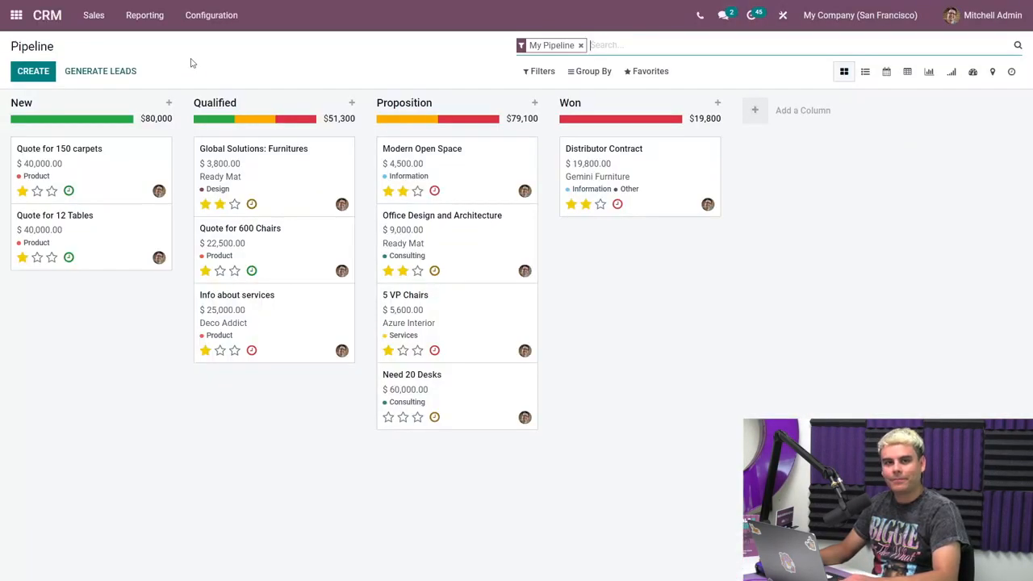
{"action": "left_click", "coordinate": [161, 16]}
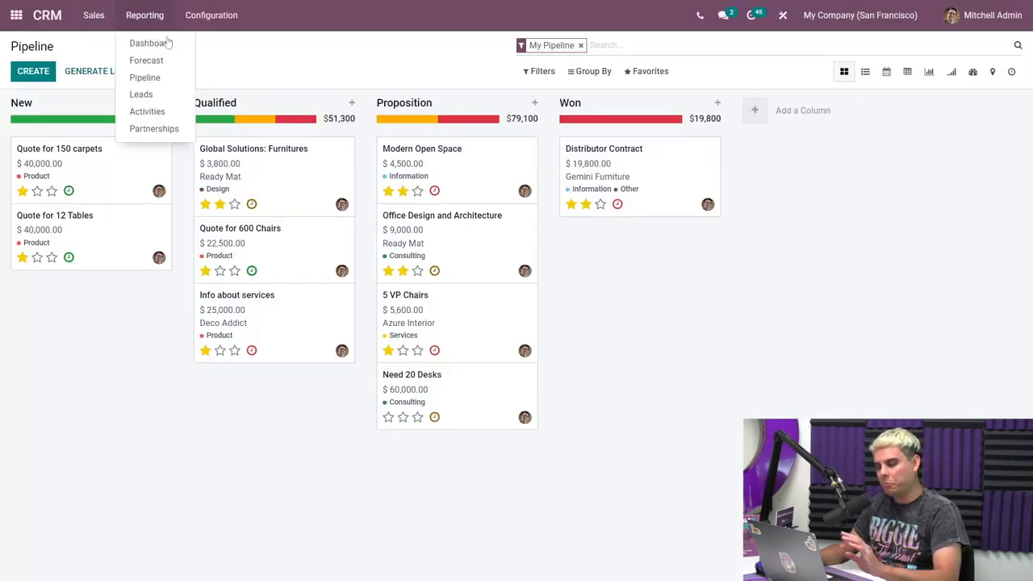
{"action": "left_click", "coordinate": [155, 110]}
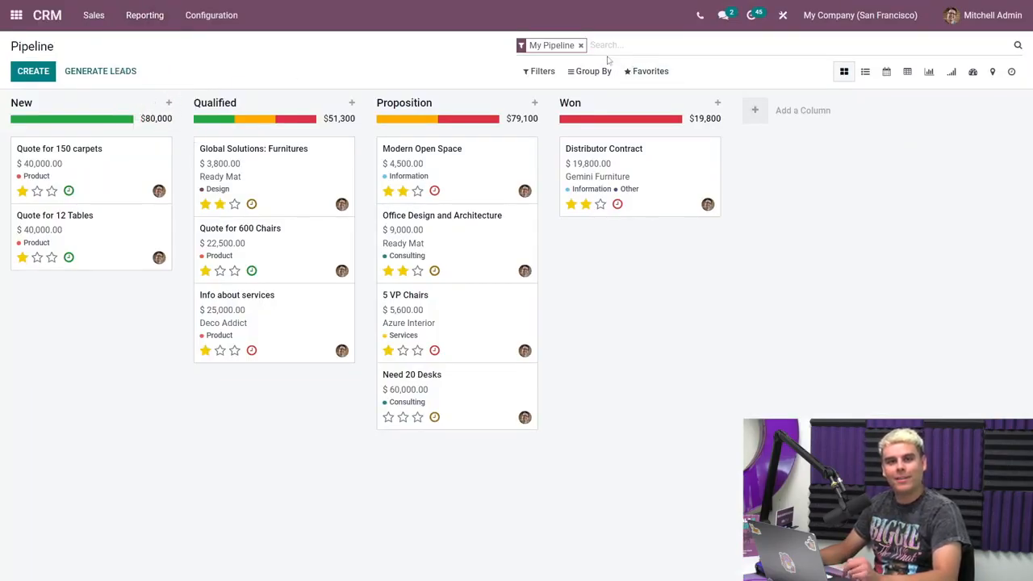
{"action": "key", "text": "BackSpace"}
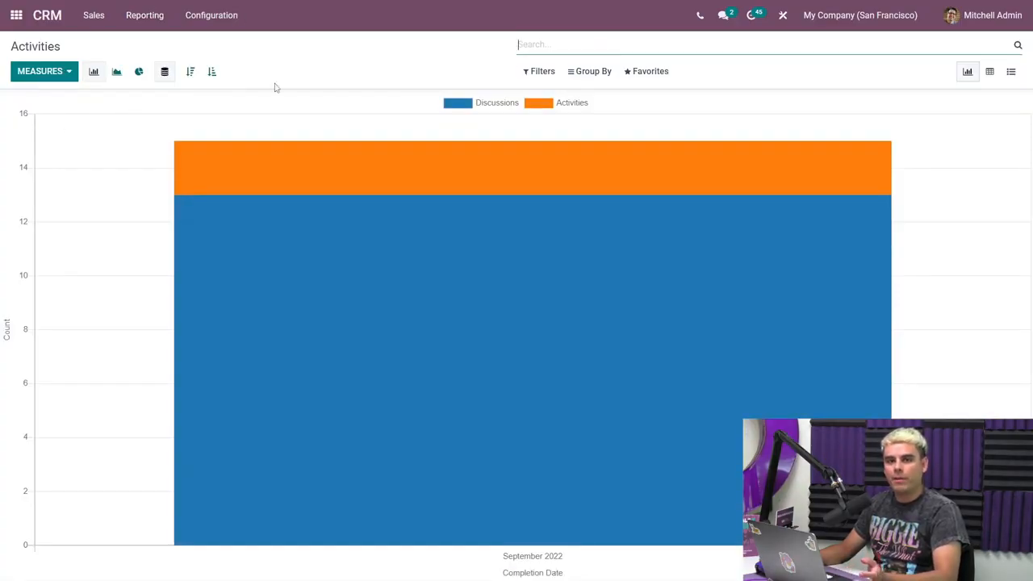
Group the activities chart by Stage and Salesperson, and remove both groupings.
{"action": "left_click", "coordinate": [577, 73]}
{"action": "left_click", "coordinate": [624, 208]}
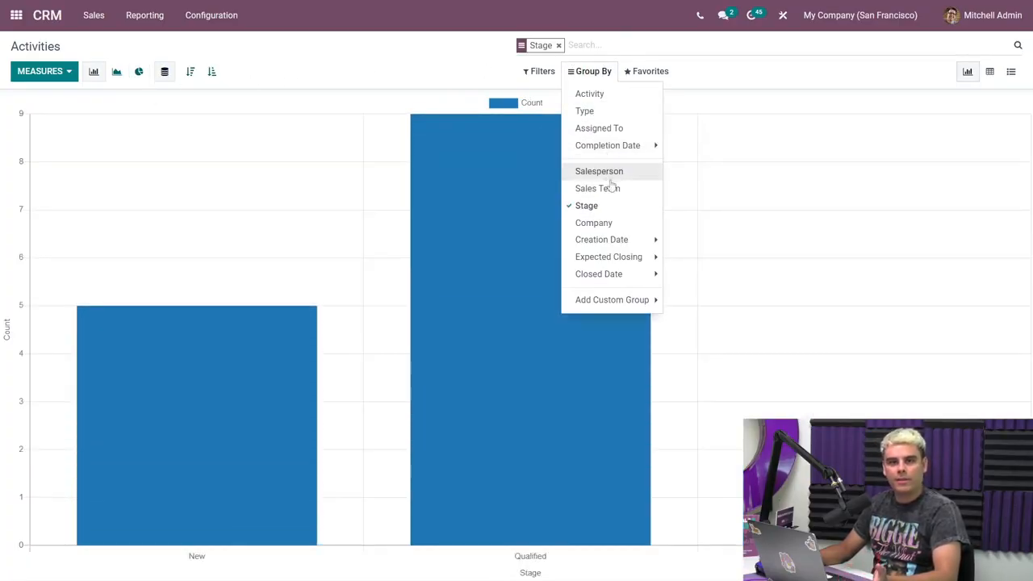
{"action": "left_click", "coordinate": [613, 172]}
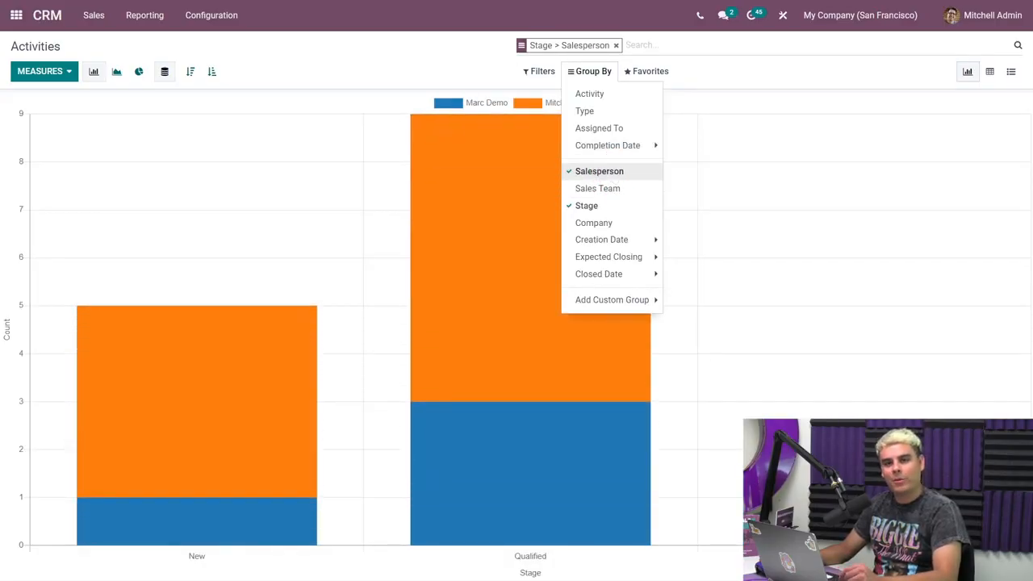
{"action": "left_click", "coordinate": [611, 172]}
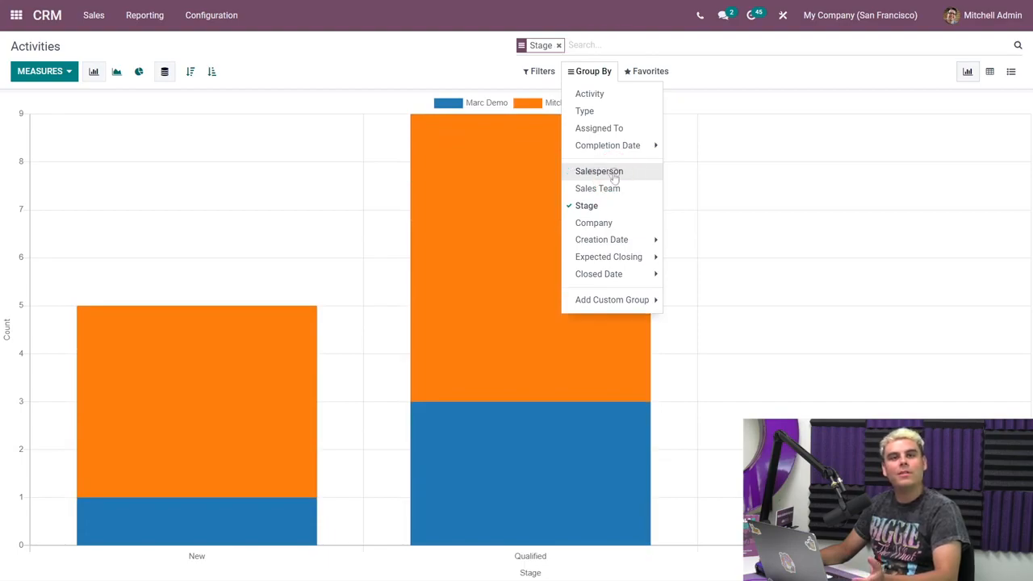
{"action": "left_click", "coordinate": [611, 204]}
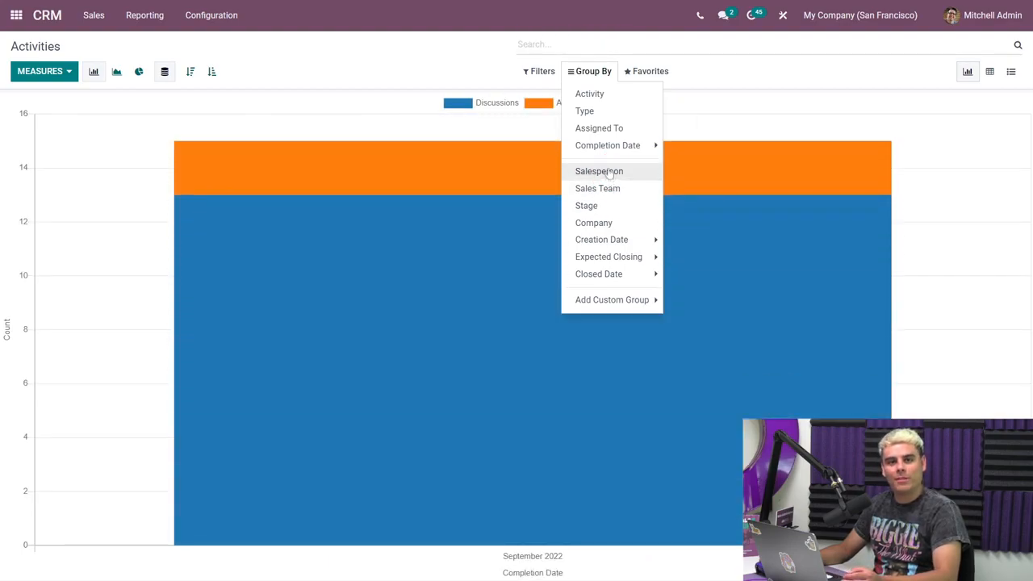
Show the ungrouped CRM activities report as a list.
{"action": "left_click", "coordinate": [744, 50]}
{"action": "left_click", "coordinate": [1010, 72]}
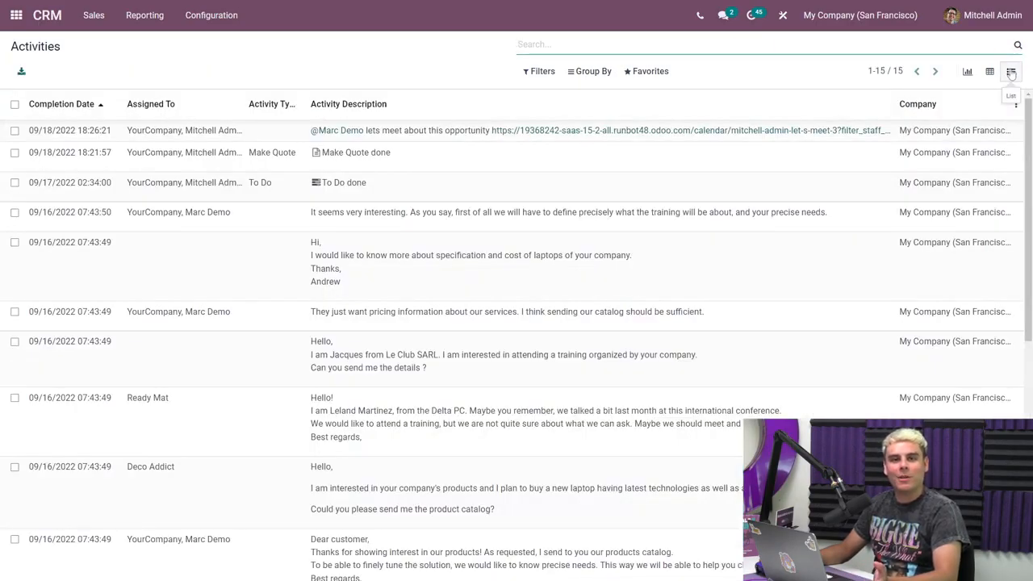